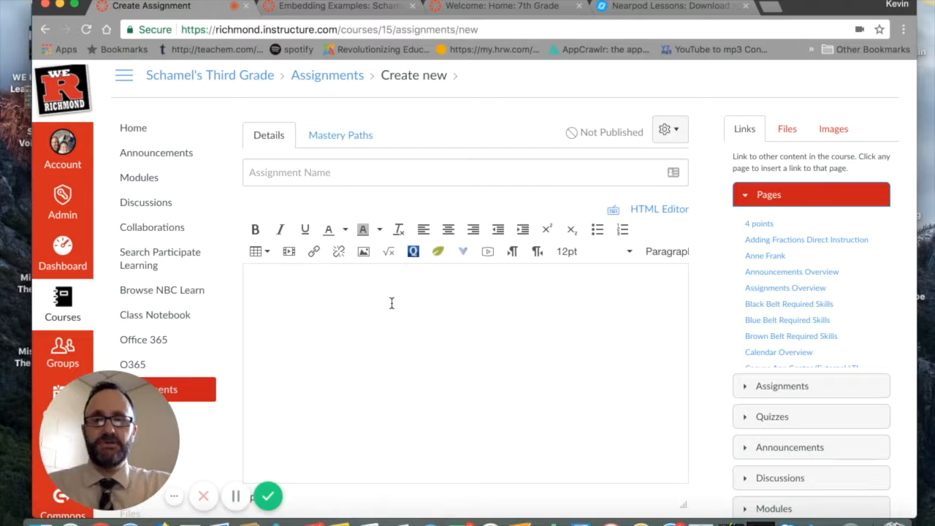
# Step: Remove Everyone from the recipients the new assignment is assigned to
pyautogui.scroll(-2, 391, 303)
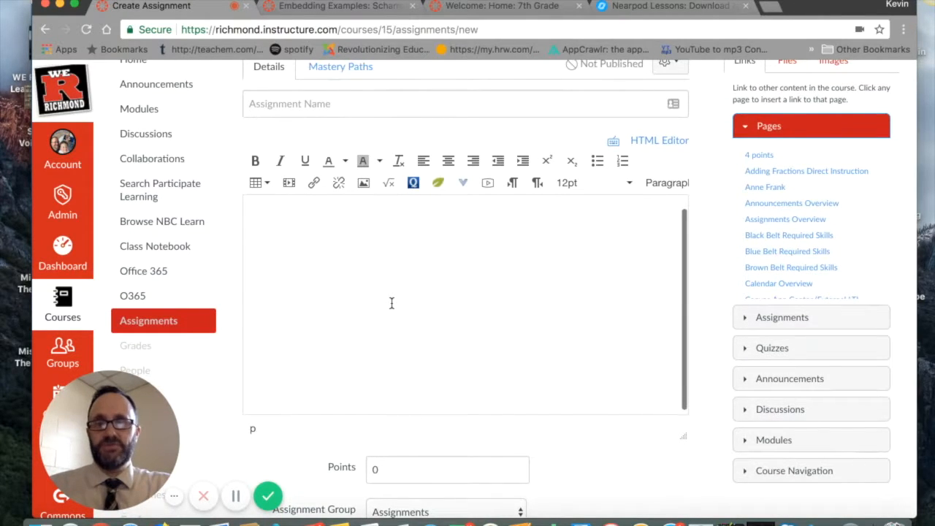
pyautogui.scroll(-1, 392, 303)
pyautogui.scroll(-1, 391, 303)
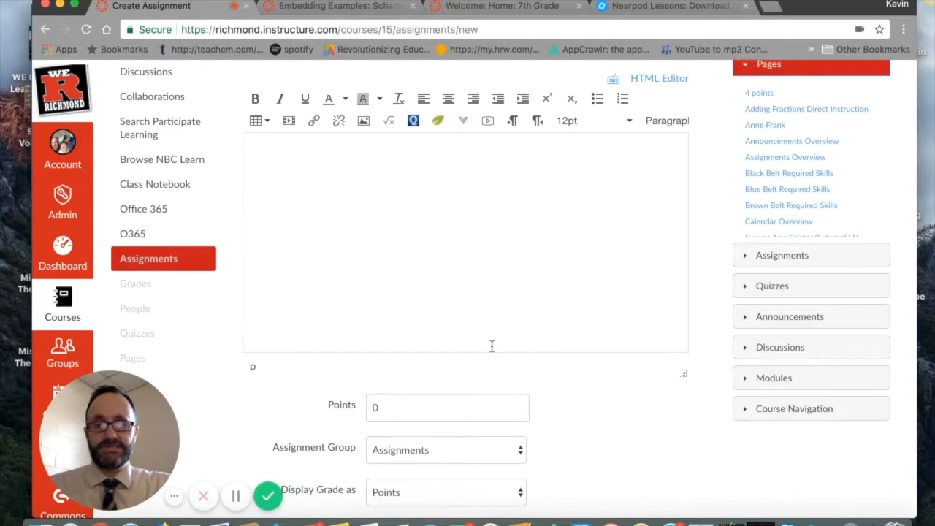
pyautogui.scroll(-1, 592, 396)
pyautogui.scroll(-1, 592, 396)
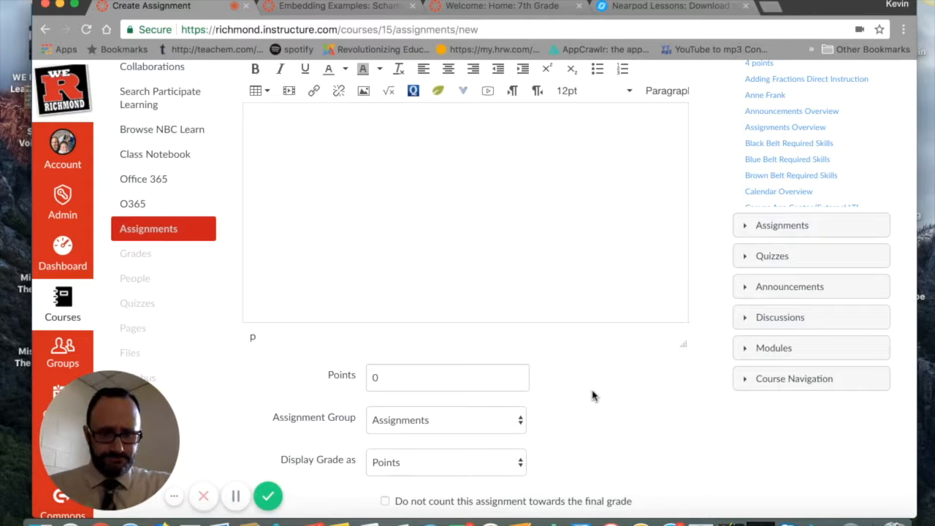
pyautogui.scroll(-5, 592, 396)
pyautogui.scroll(-12, 592, 396)
pyautogui.scroll(-8, 592, 396)
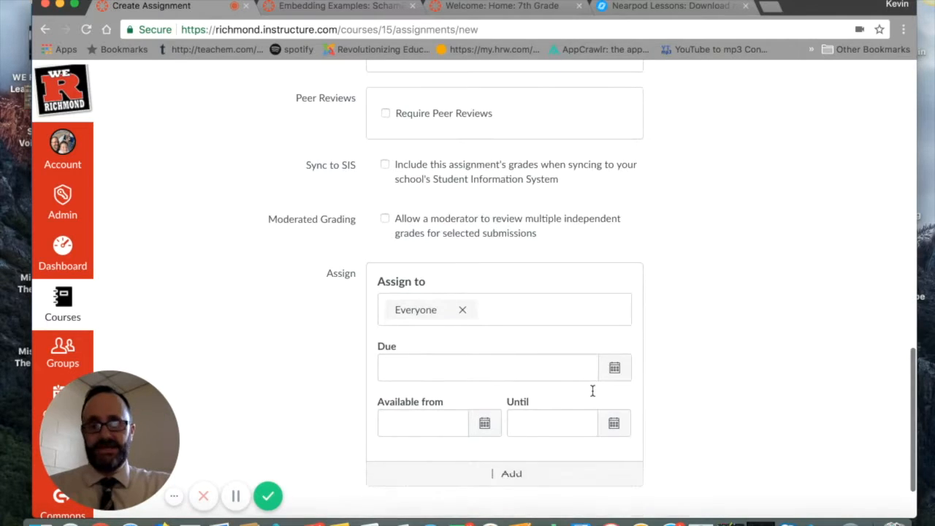
pyautogui.scroll(-1, 592, 391)
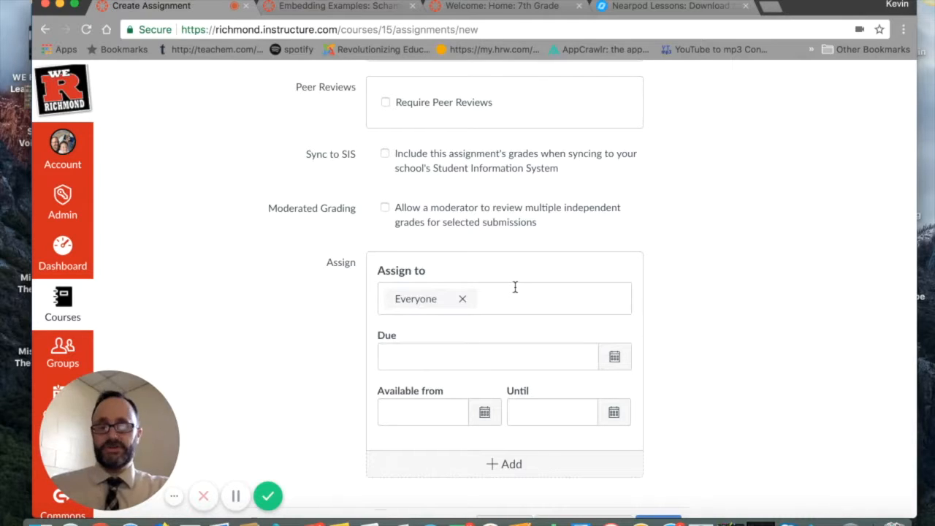
pyautogui.click(464, 301)
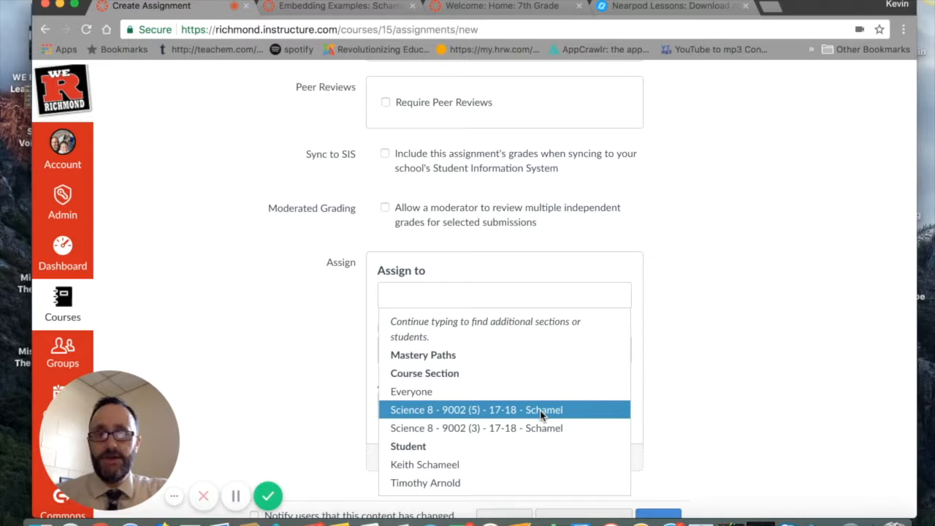
# Step: Assign the assignment to the course sections Science 8 - 9002 (5) and Science 8 - 9002 (4)
pyautogui.click(502, 290)
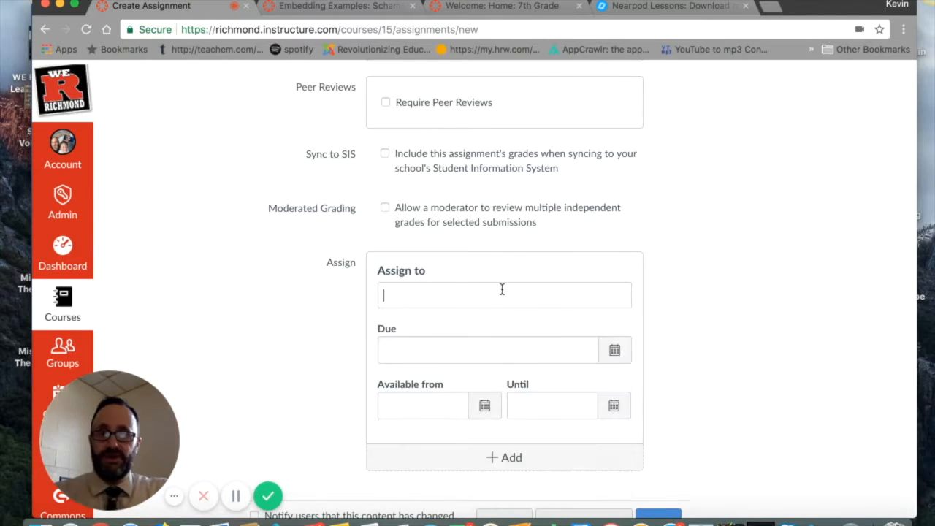
pyautogui.write('sch')
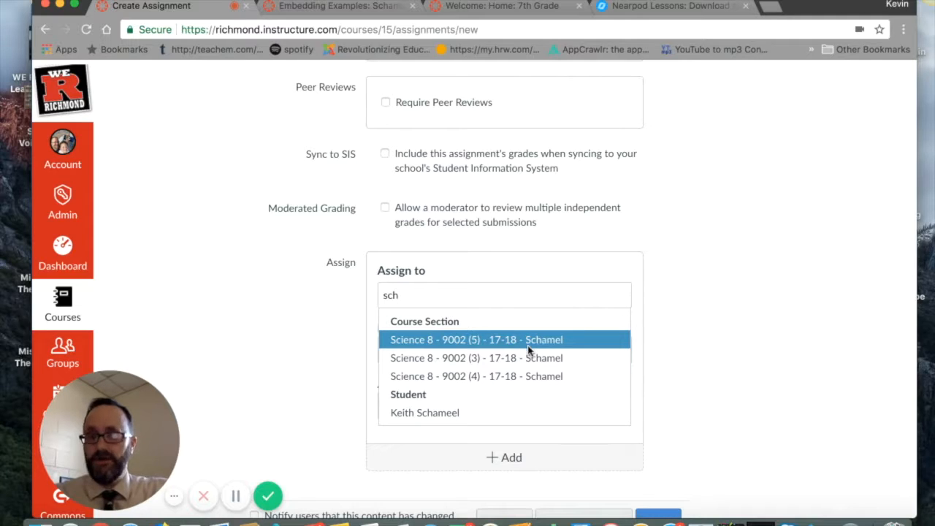
pyautogui.click(478, 348)
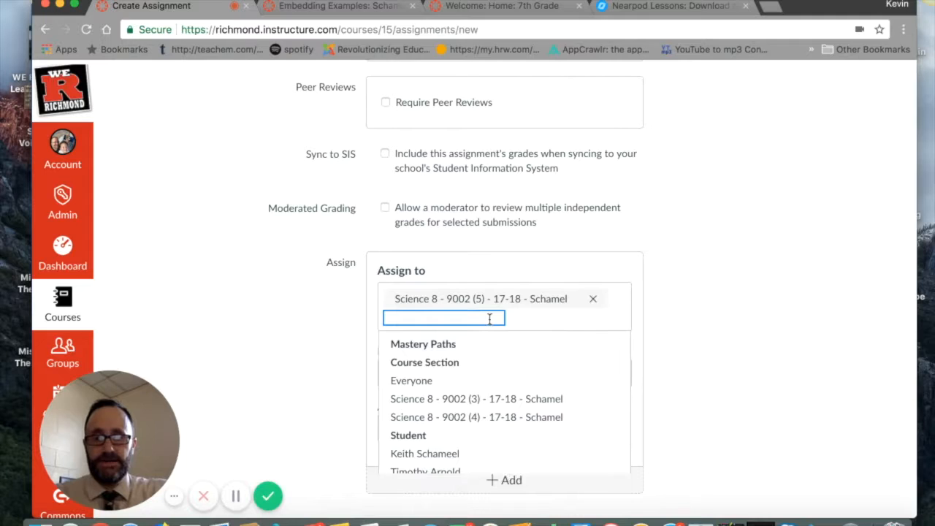
pyautogui.write('sch')
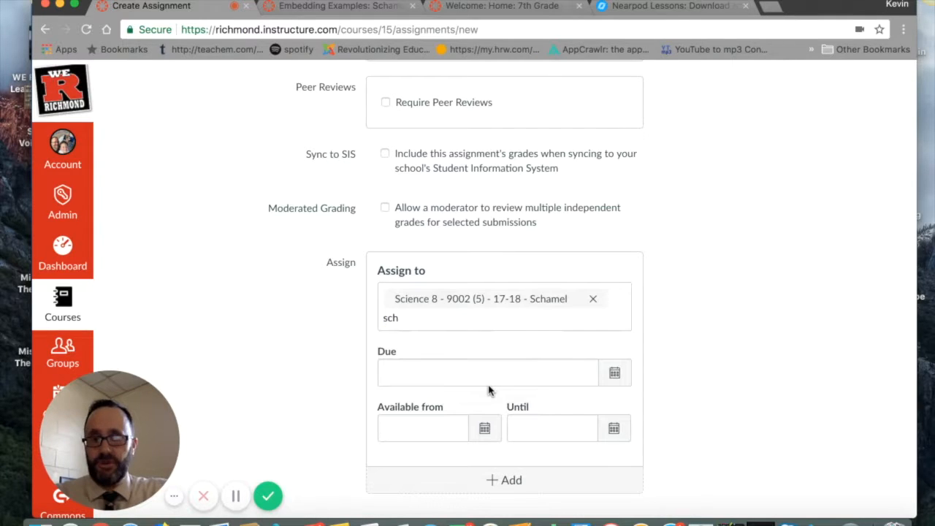
pyautogui.click(505, 321)
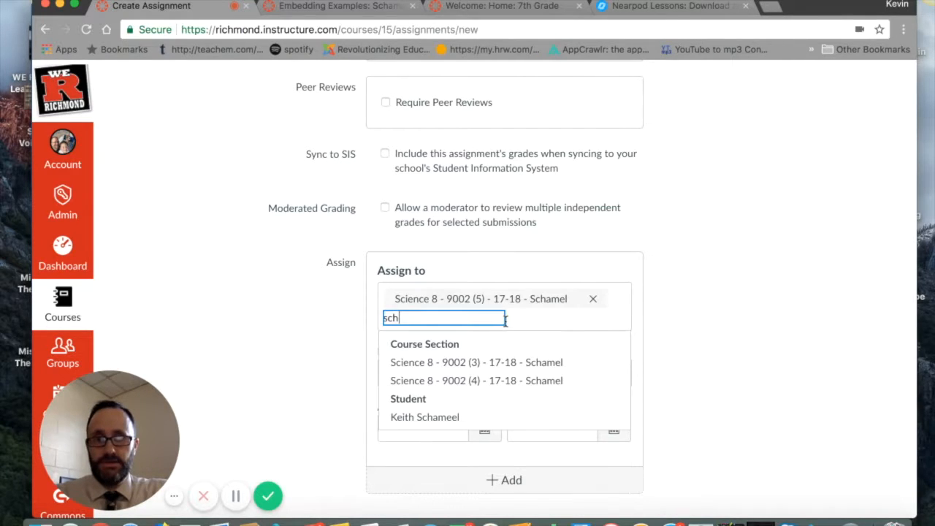
pyautogui.click(481, 381)
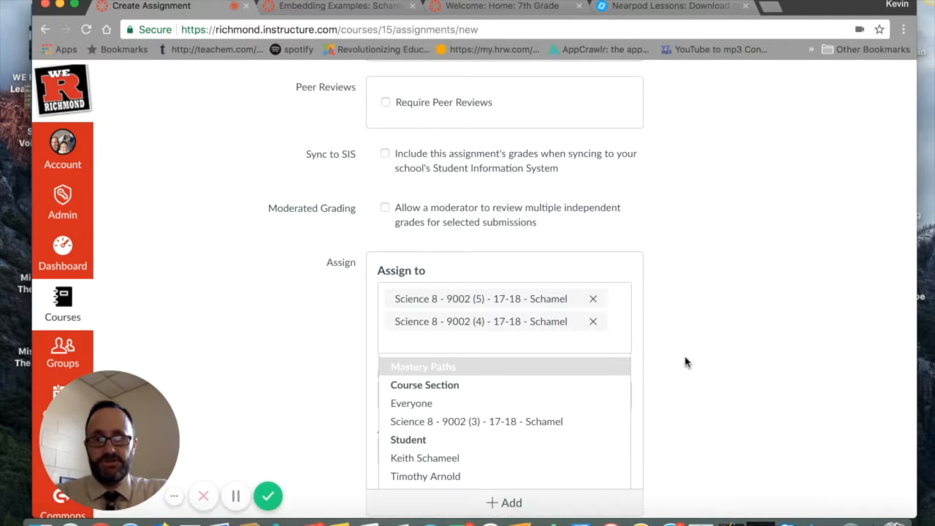
pyautogui.click(676, 384)
# Step: Set these two sections' due date to Feb 1, 2018 and their availability end date to Feb 7, 2018
pyautogui.click(614, 396)
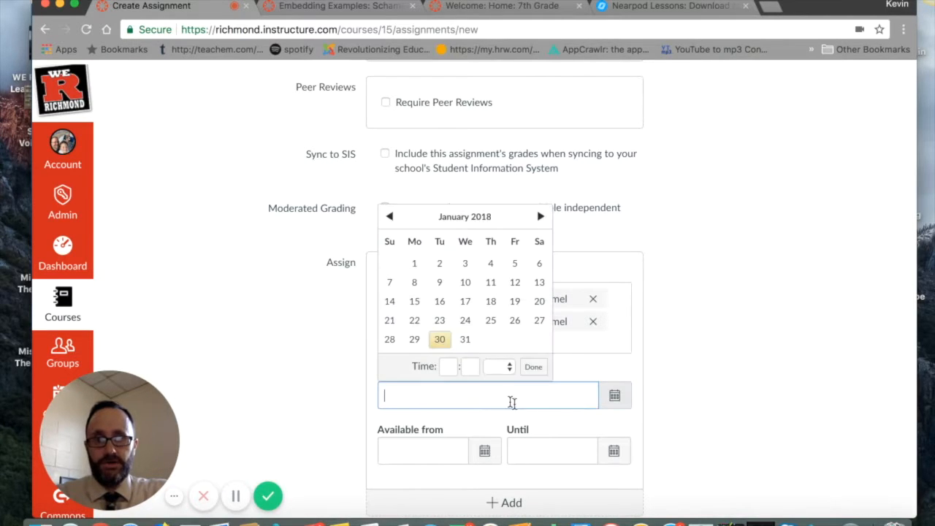
pyautogui.click(539, 216)
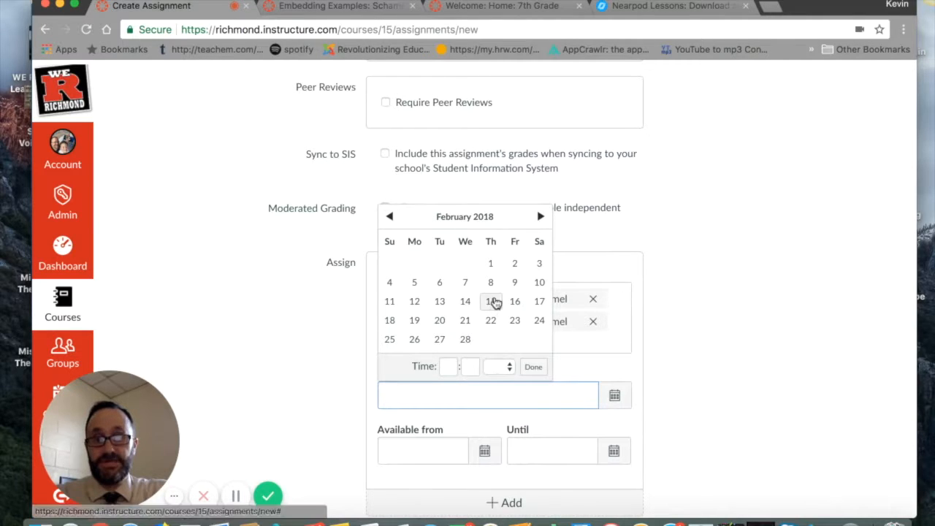
pyautogui.click(491, 265)
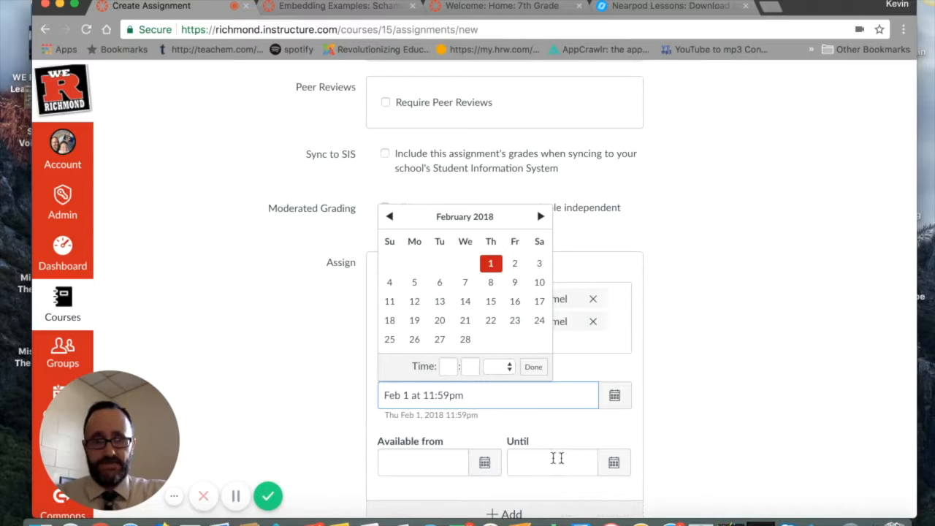
pyautogui.click(614, 465)
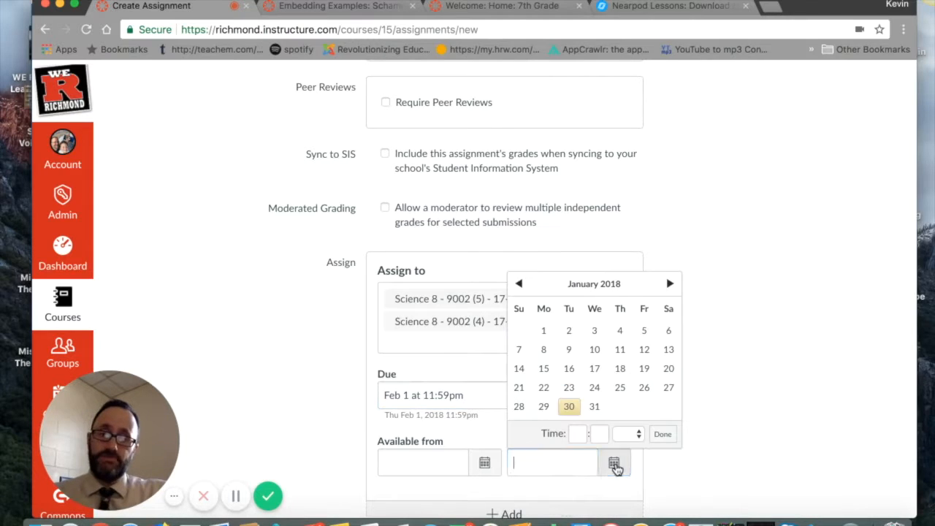
pyautogui.click(668, 284)
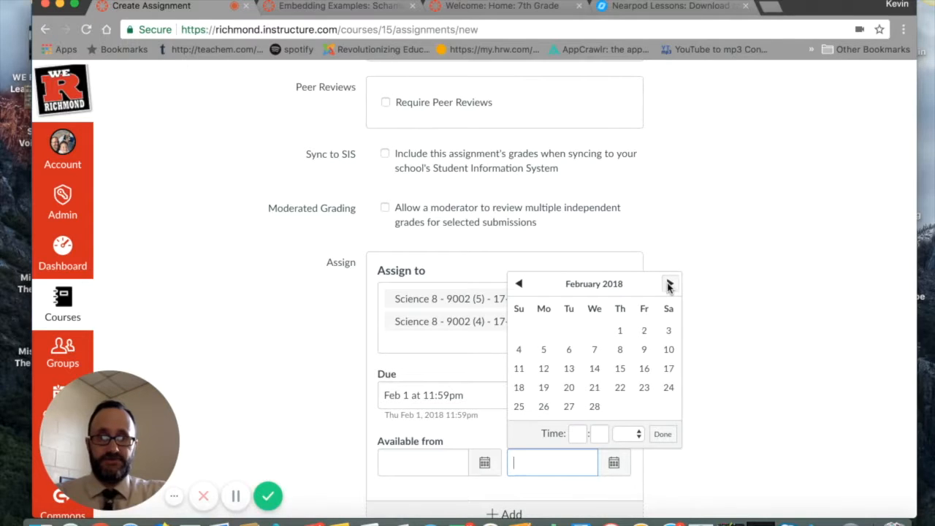
pyautogui.click(596, 352)
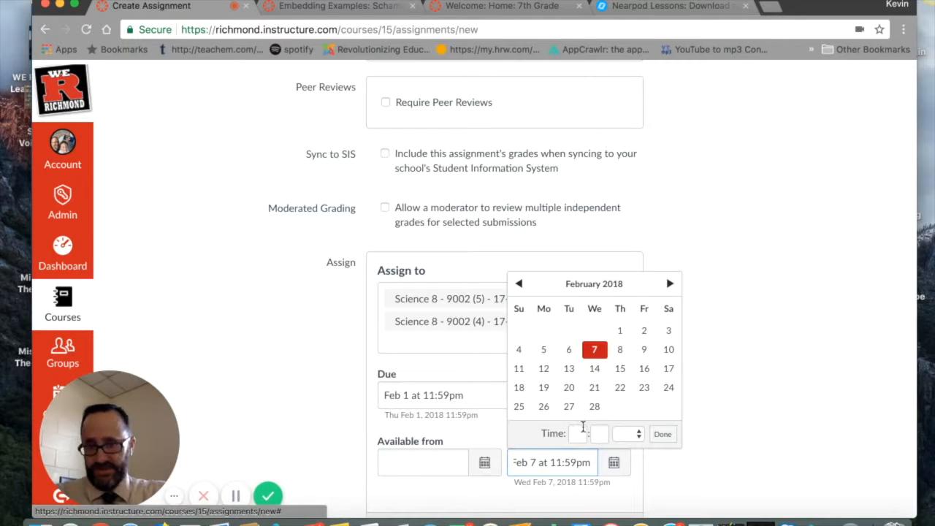
pyautogui.click(661, 435)
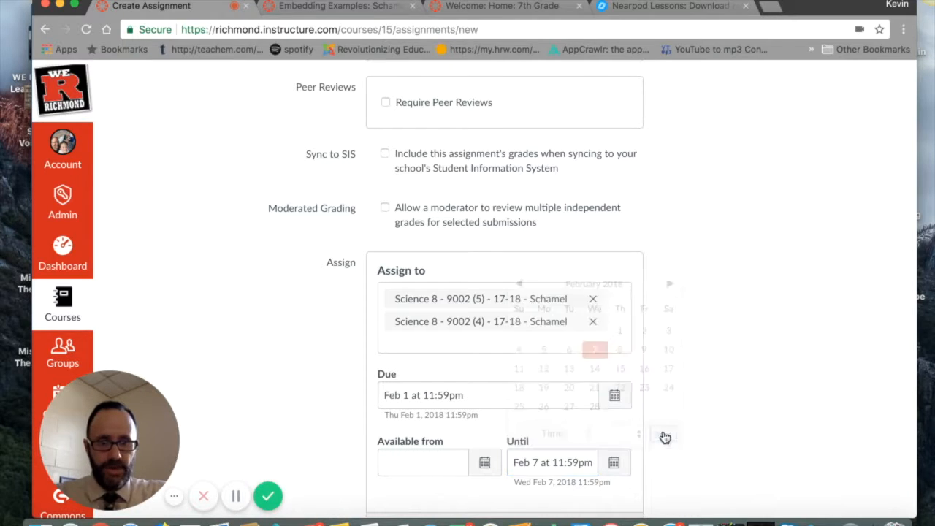
# Step: Add another assign block and assign it to the course section Science 8 - 9002 (3)
pyautogui.scroll(-2, 689, 438)
pyautogui.scroll(-1, 691, 439)
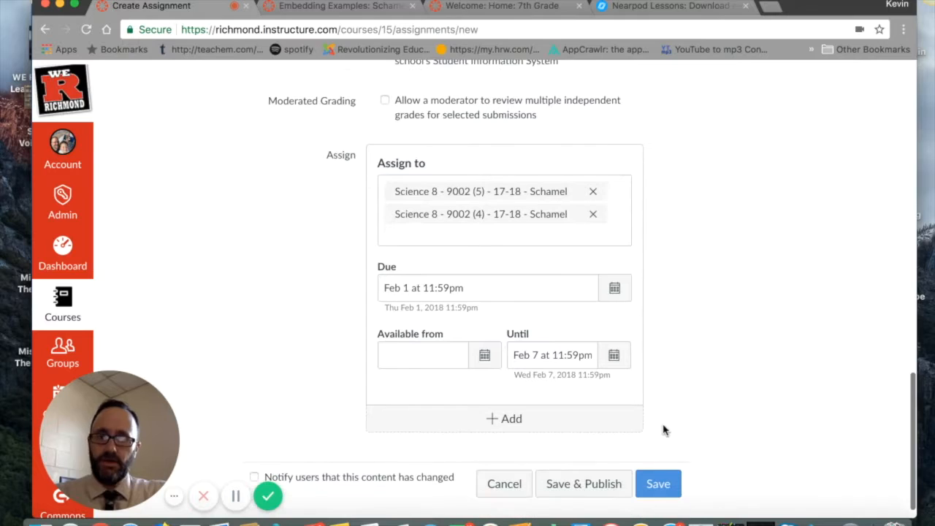
pyautogui.click(506, 420)
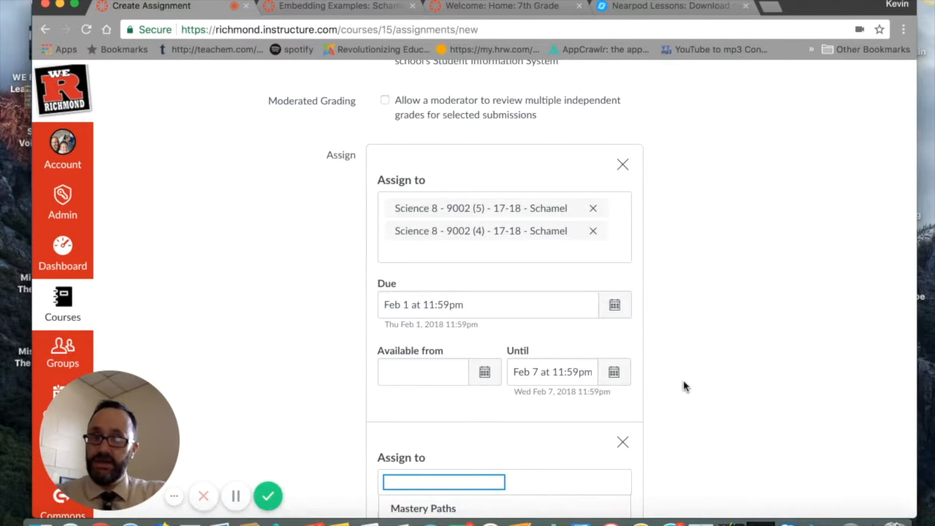
pyautogui.scroll(-1, 684, 387)
pyautogui.scroll(-2, 511, 431)
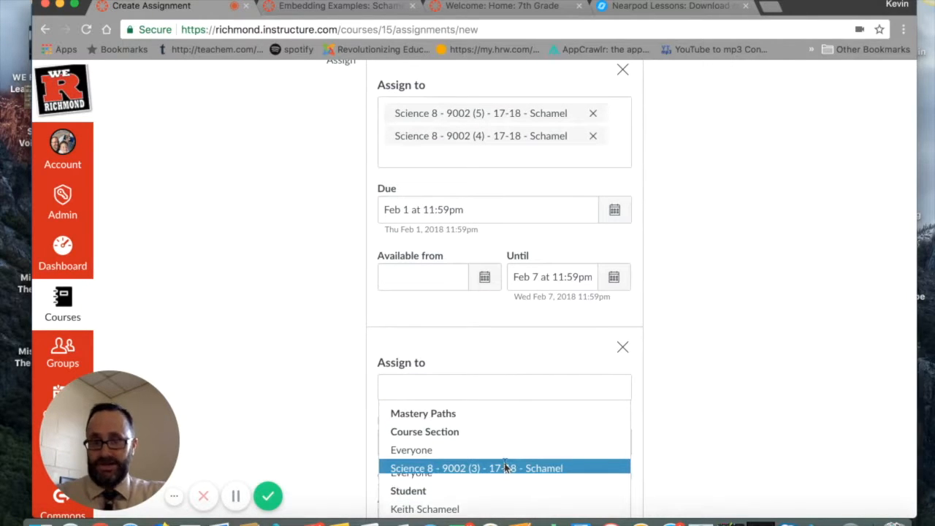
pyautogui.click(505, 468)
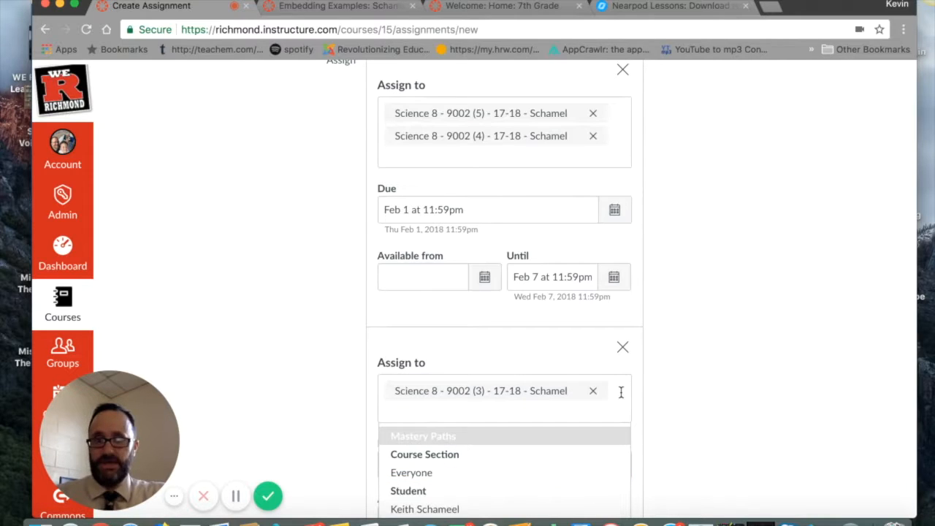
pyautogui.click(674, 391)
# Step: Set the due date of section (3) to Feb 8, 2018
pyautogui.scroll(-1, 674, 392)
pyautogui.scroll(-1, 674, 392)
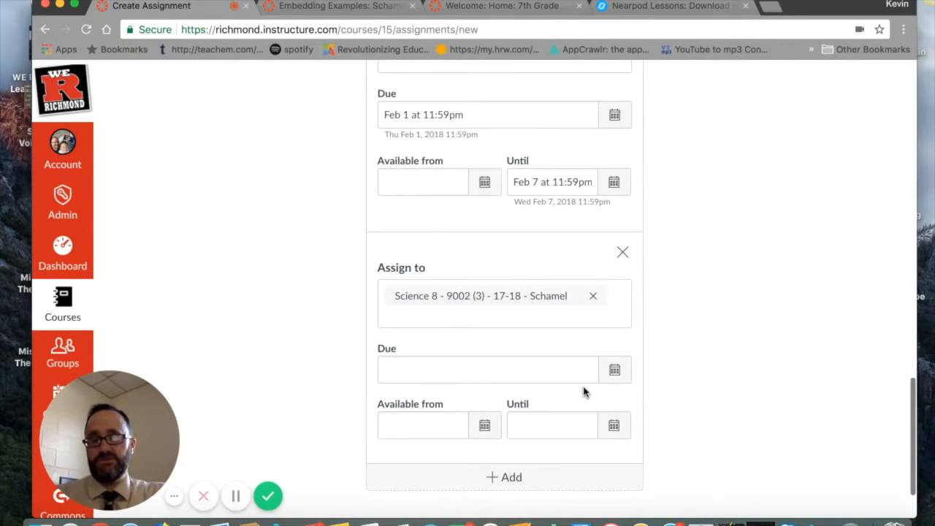
pyautogui.click(615, 370)
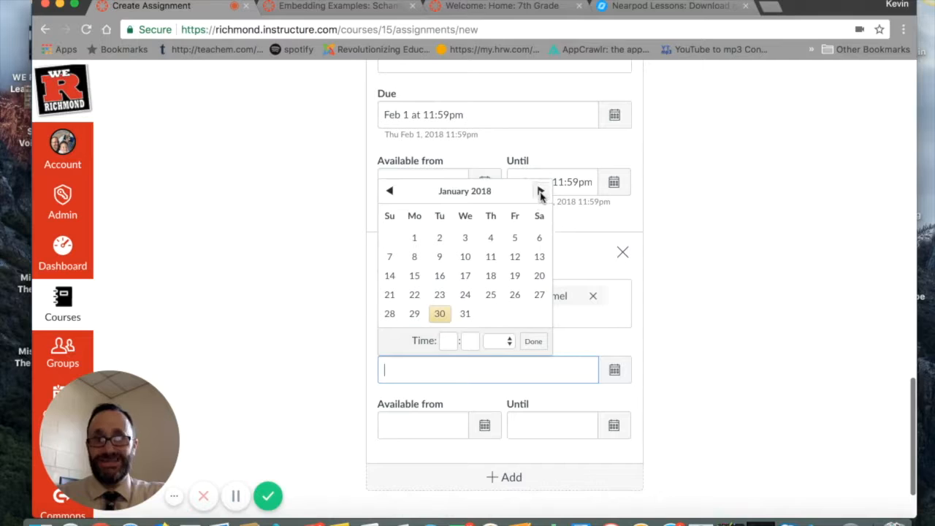
pyautogui.click(540, 190)
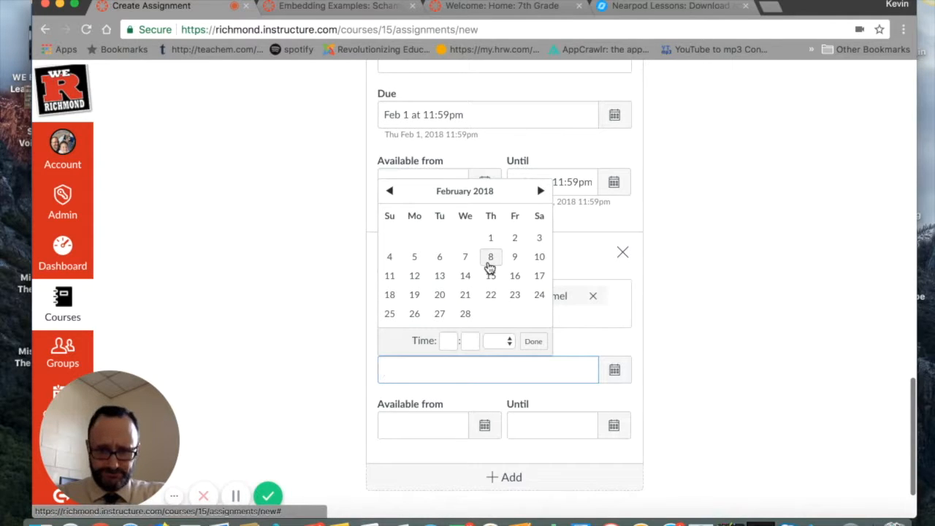
pyautogui.click(489, 265)
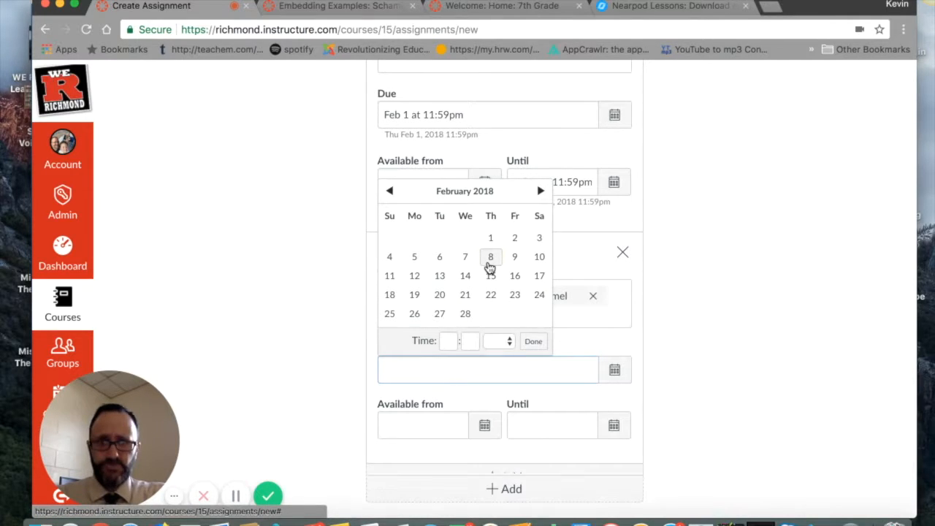
pyautogui.click(699, 355)
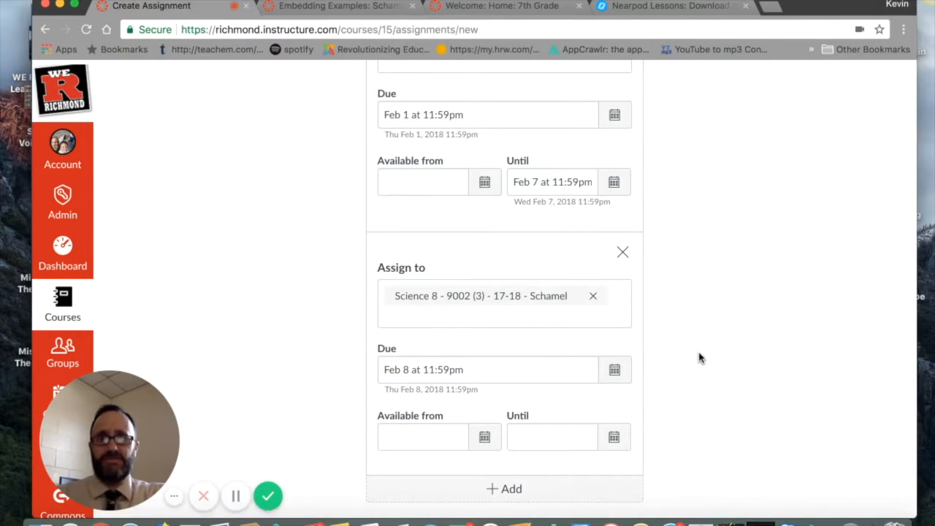
# Step: Set section (3)'s due date to Feb 2, 2018 and its availability end date to Feb 8, 2018
pyautogui.click(615, 370)
pyautogui.click(516, 240)
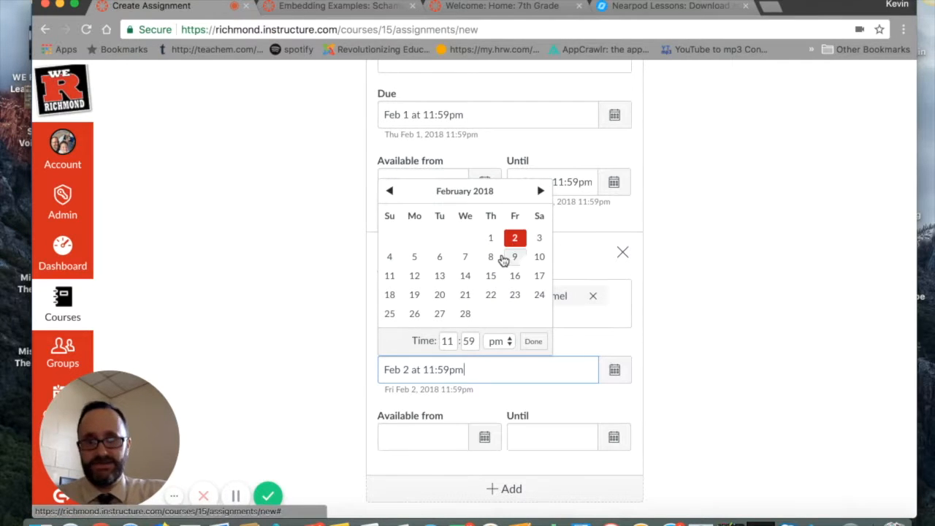
pyautogui.click(614, 437)
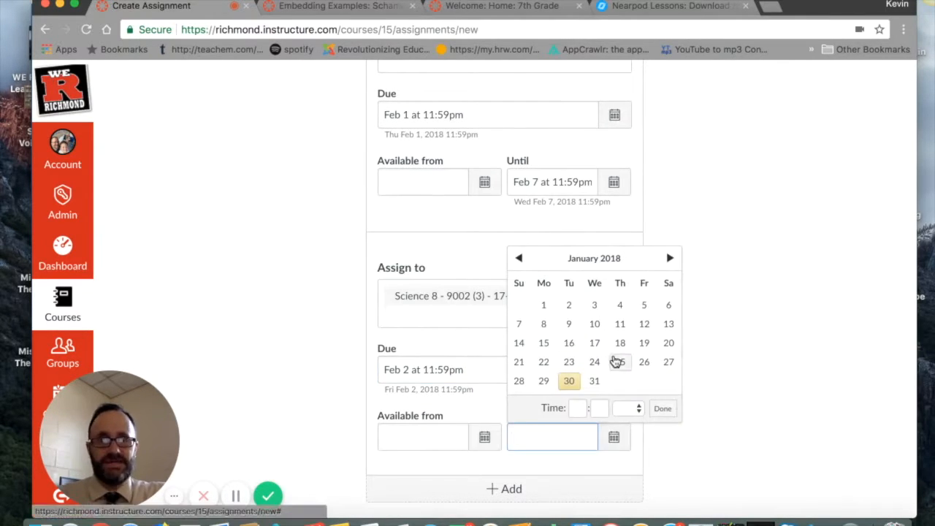
pyautogui.click(671, 258)
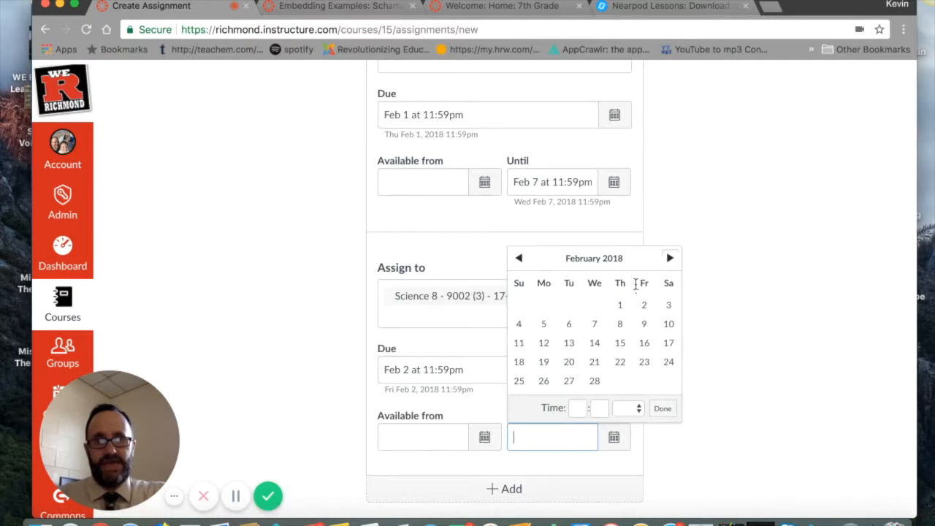
pyautogui.click(619, 324)
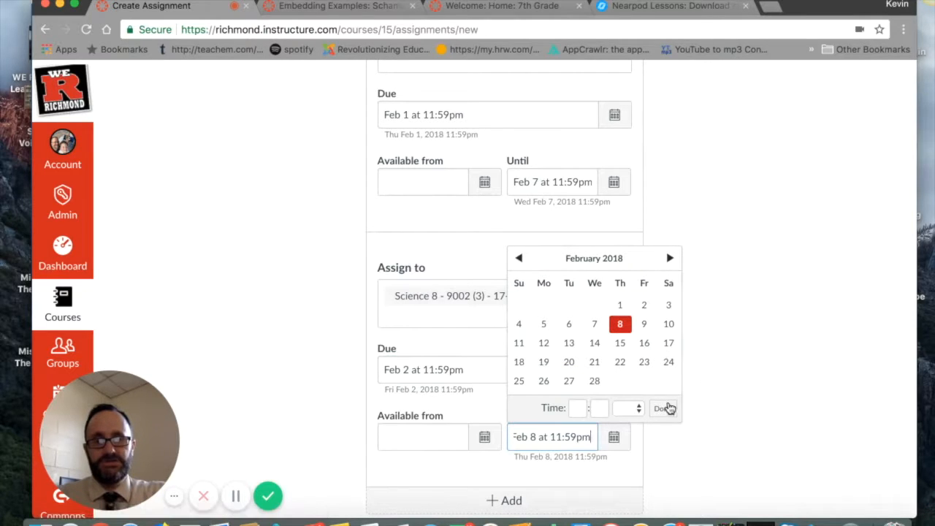
pyautogui.click(663, 408)
pyautogui.scroll(-2, 709, 411)
pyautogui.scroll(-1, 687, 450)
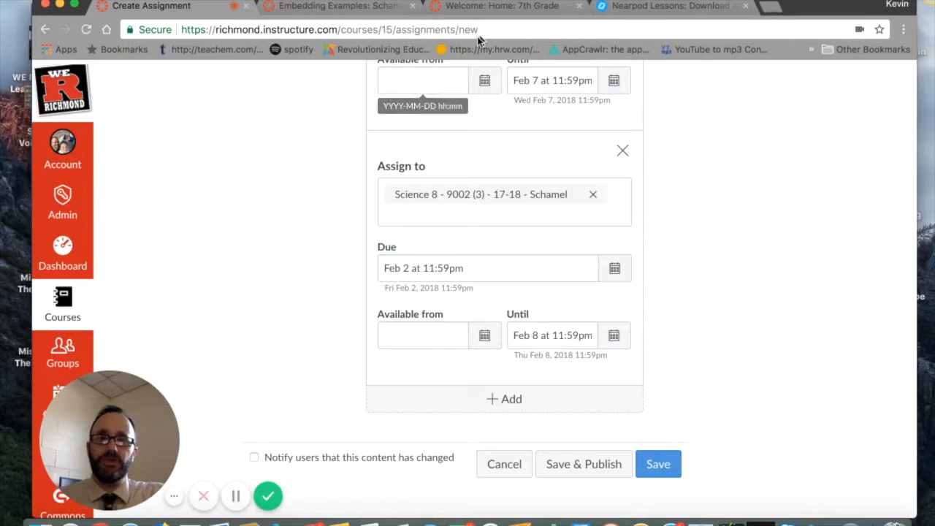
# Step: Switch to the browser page with the 7th Grade ePortfolio and open the account's list of ePortfolios
pyautogui.click(502, 7)
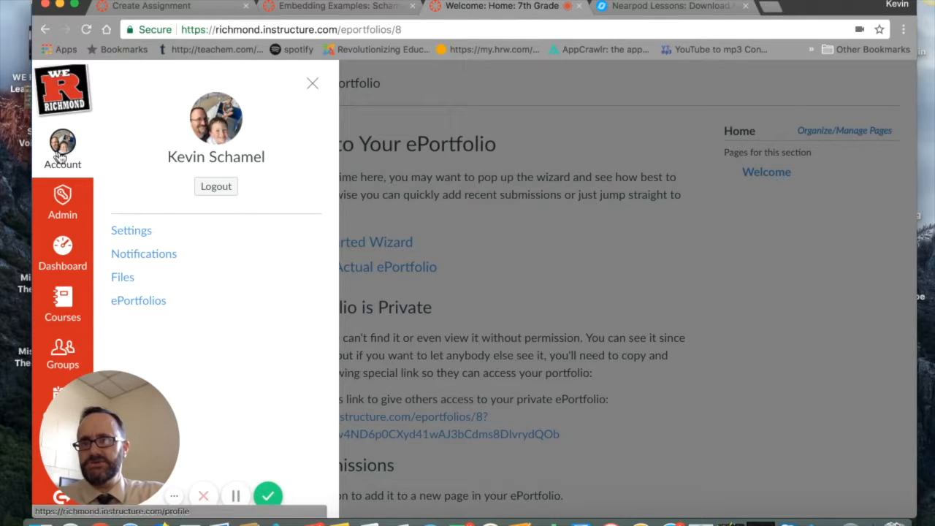
pyautogui.click(147, 305)
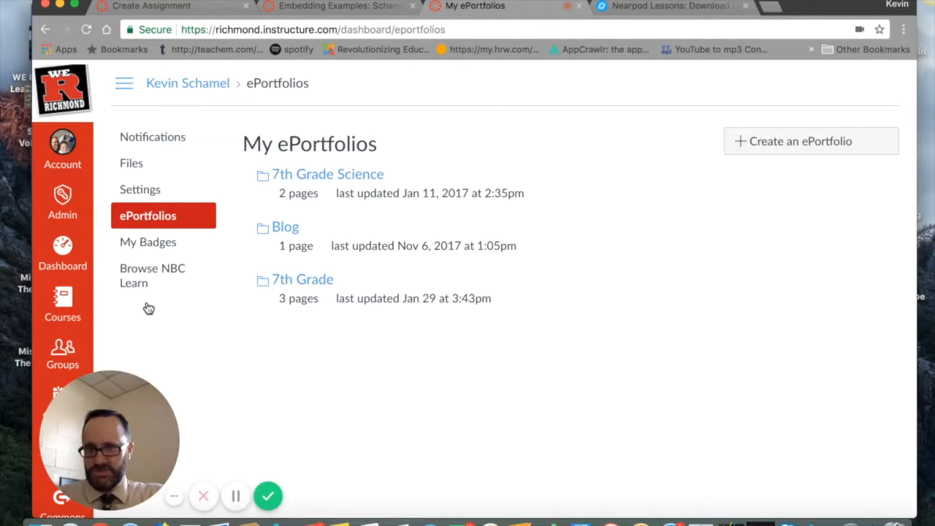
# Step: Open the 7th Grade ePortfolio and go to its Science section
pyautogui.click(313, 283)
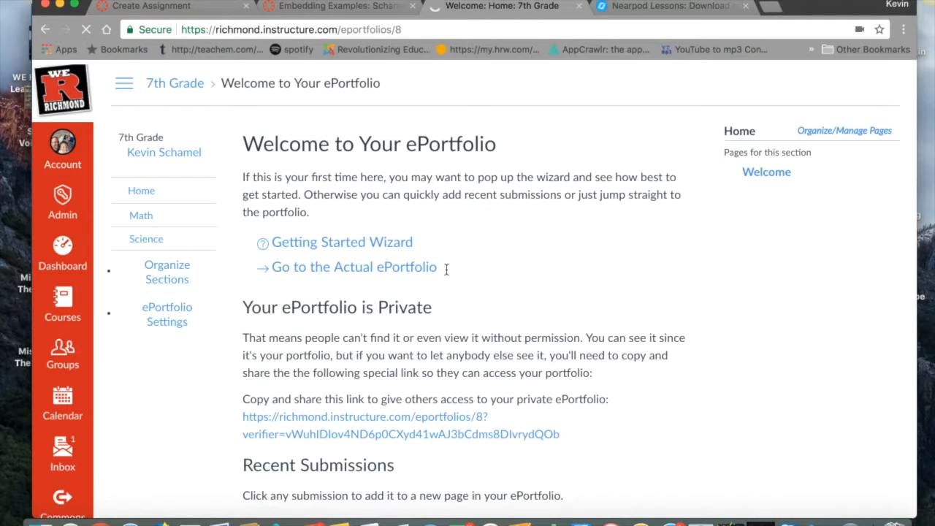
pyautogui.scroll(-1, 446, 273)
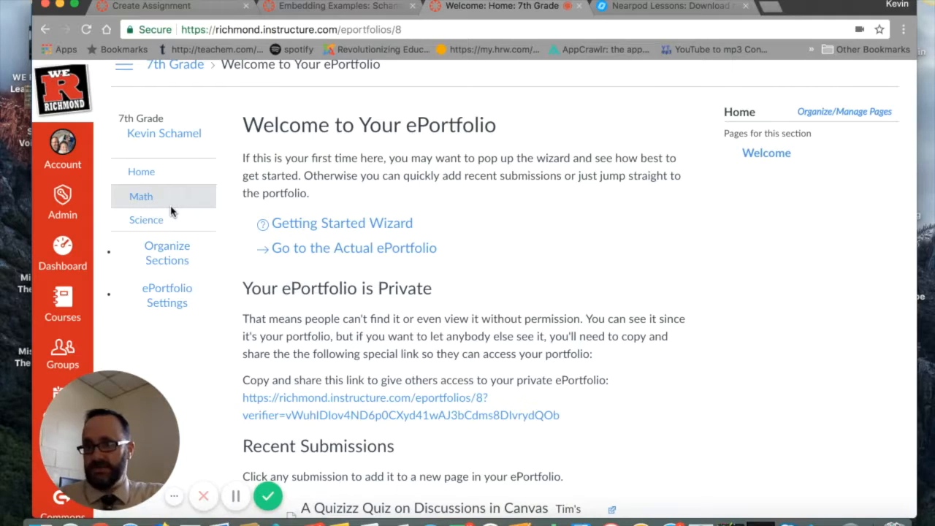
pyautogui.click(151, 224)
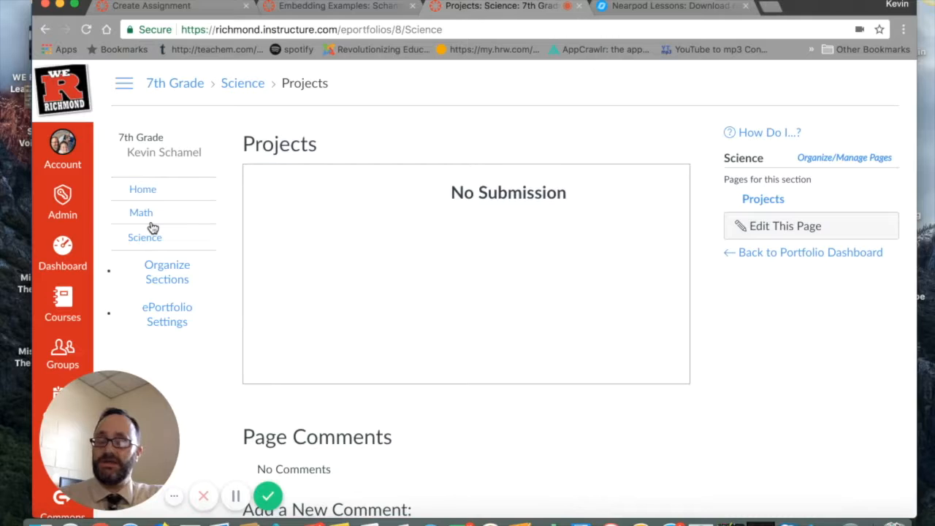
pyautogui.click(812, 232)
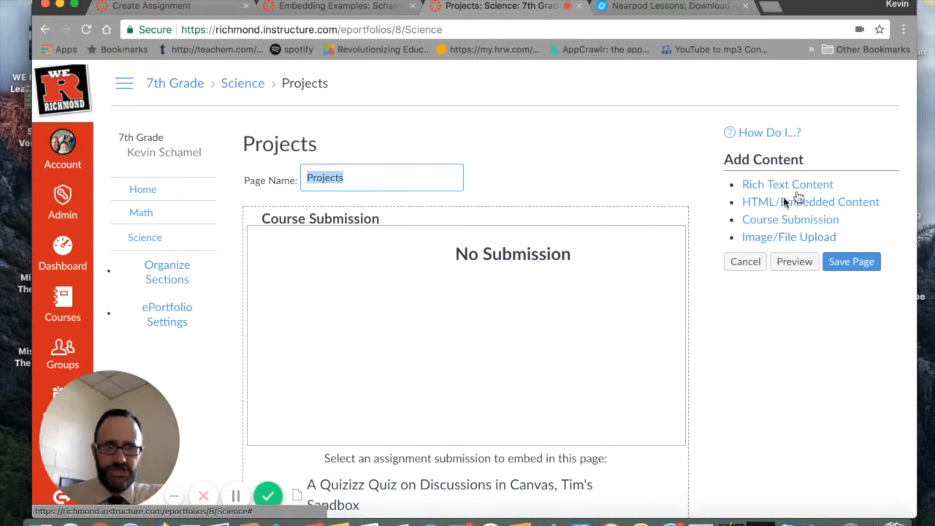
pyautogui.click(807, 192)
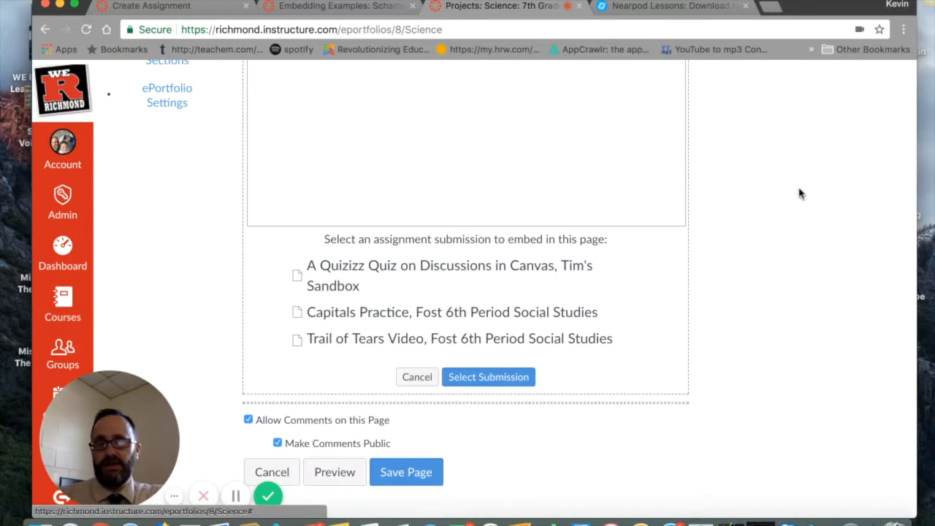
pyautogui.scroll(3, 579, 231)
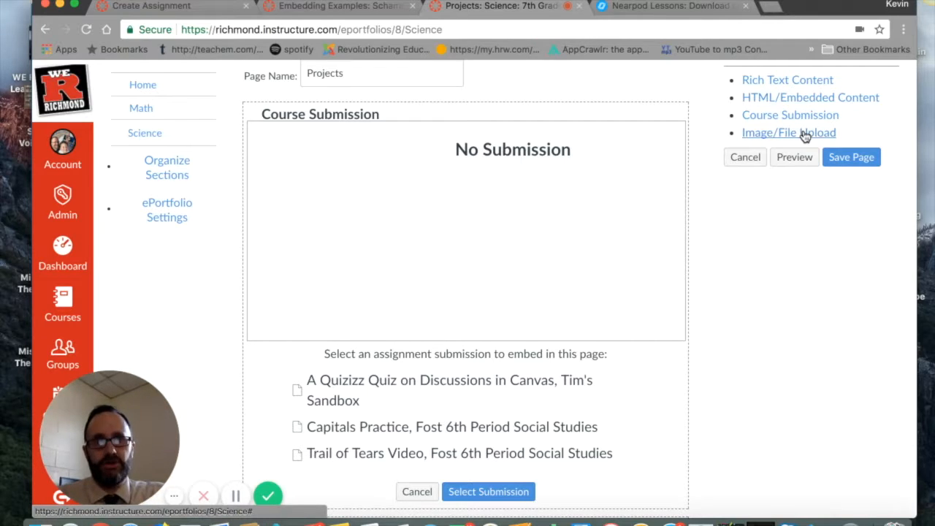
pyautogui.scroll(3, 805, 137)
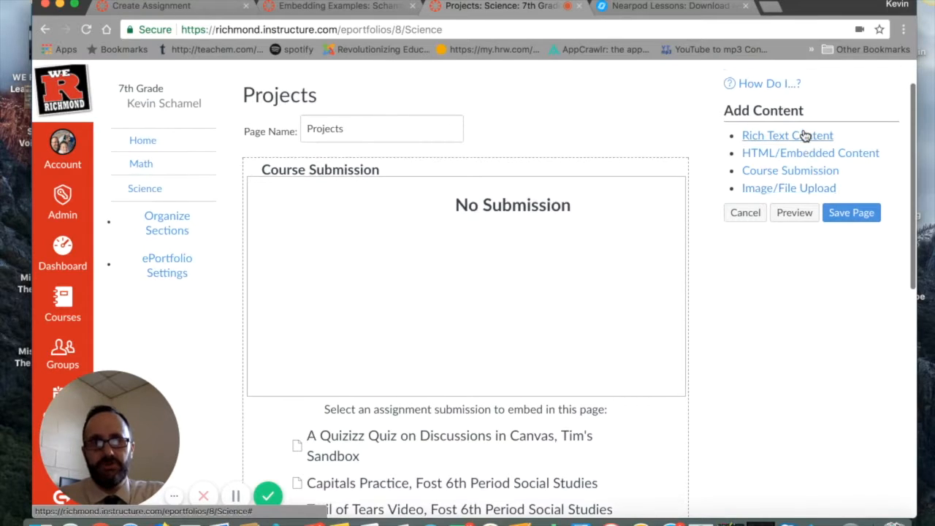
pyautogui.click(752, 251)
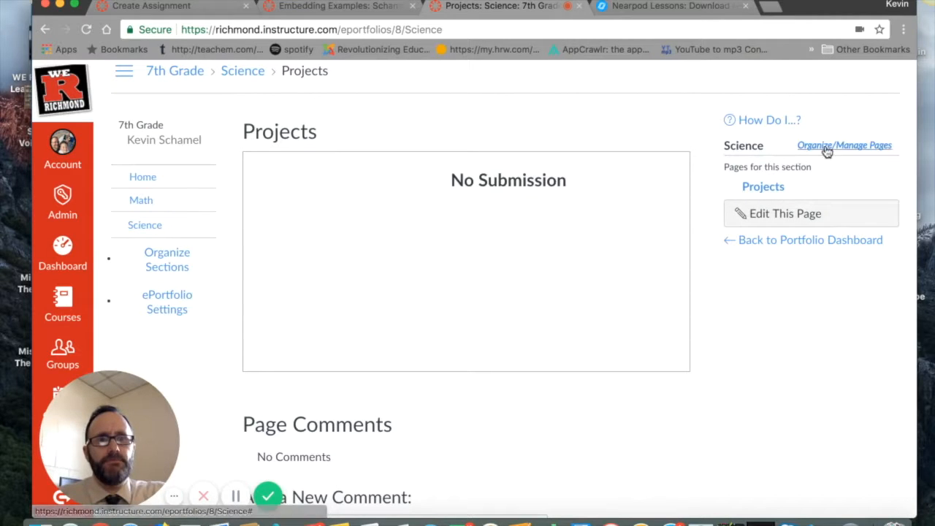
# Step: Edit the Science section's Projects page, add a Course Submission block, and pick "A Quizizz Quiz on Discussions in Canvas" in it
pyautogui.click(783, 217)
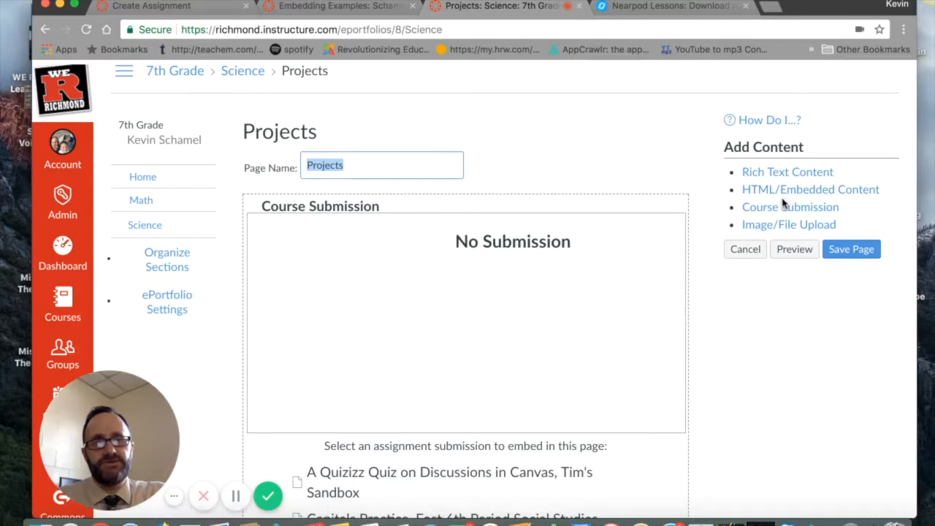
pyautogui.click(783, 213)
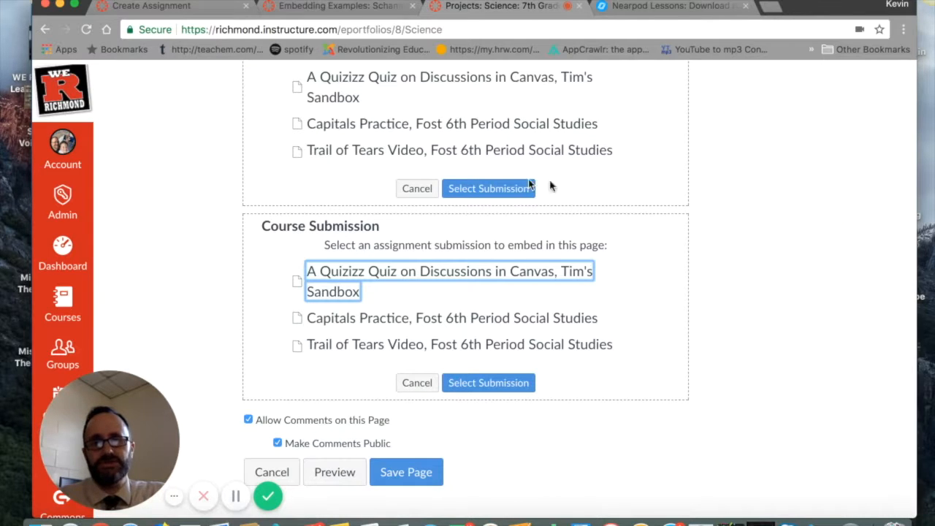
pyautogui.scroll(-10, 486, 263)
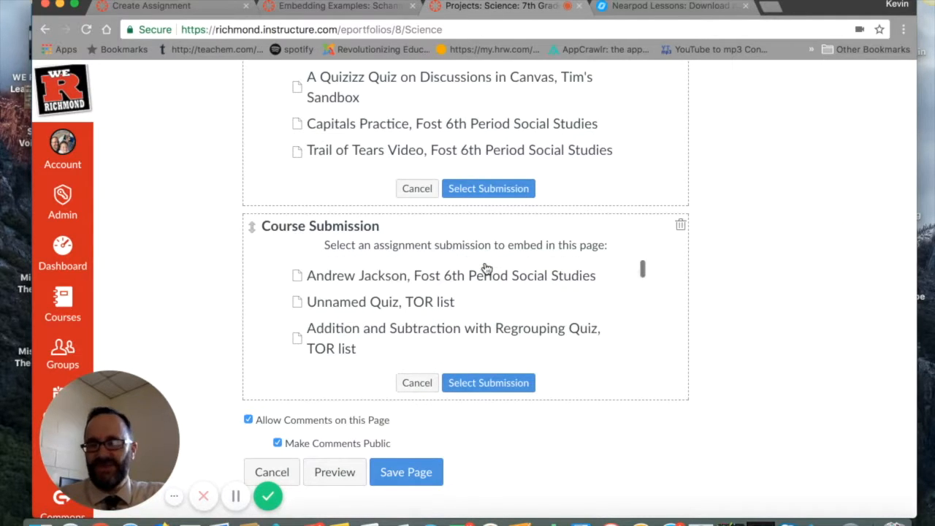
pyautogui.scroll(-8, 486, 268)
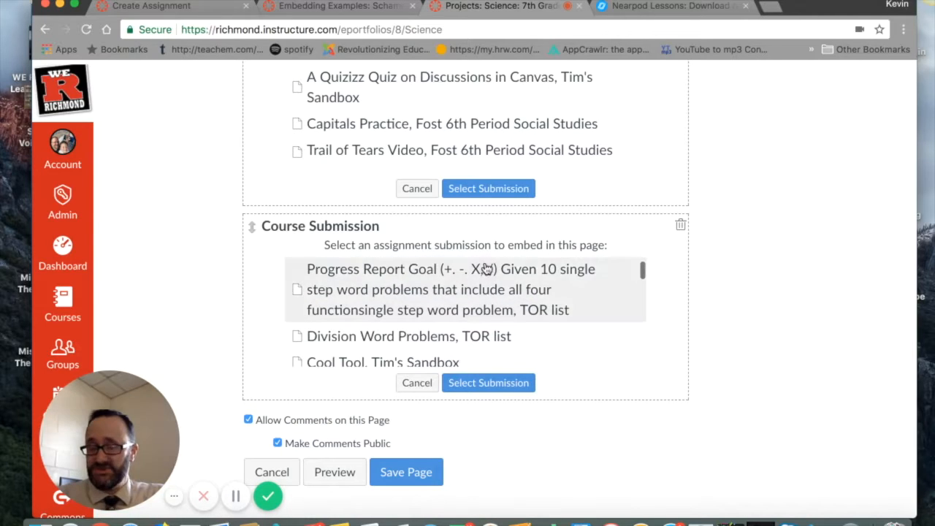
pyautogui.scroll(-6, 486, 269)
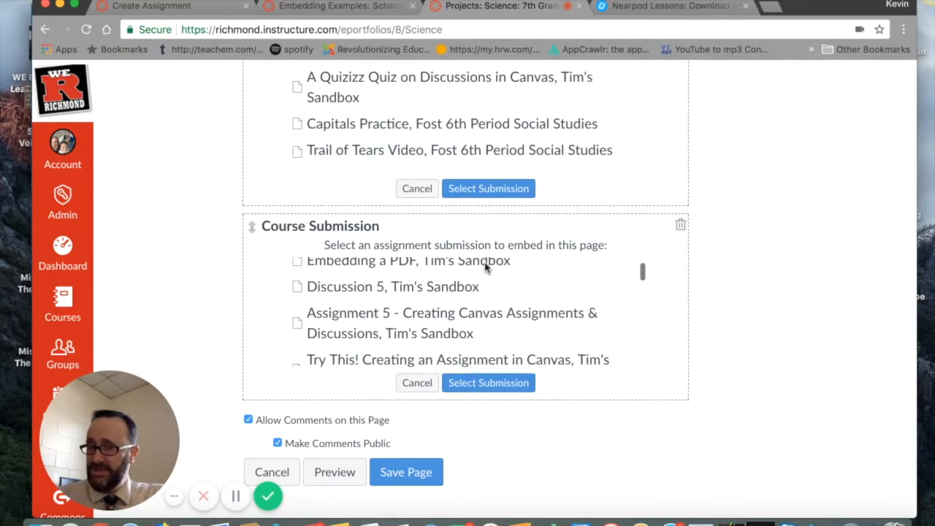
pyautogui.scroll(-5, 485, 268)
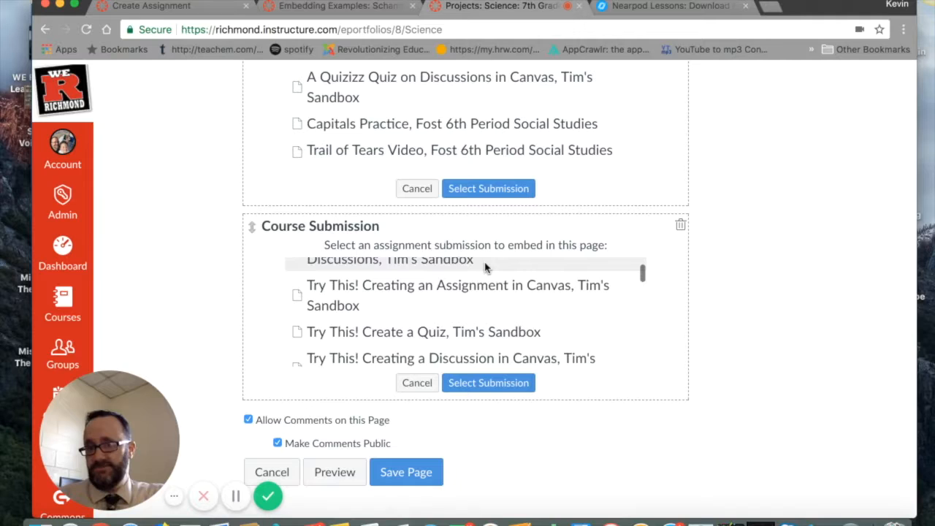
pyautogui.scroll(-3, 486, 268)
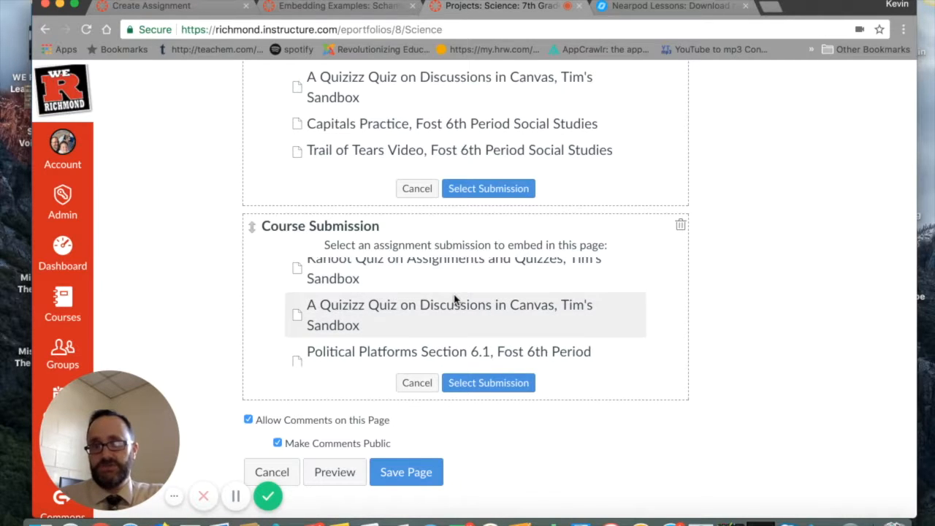
pyautogui.click(456, 313)
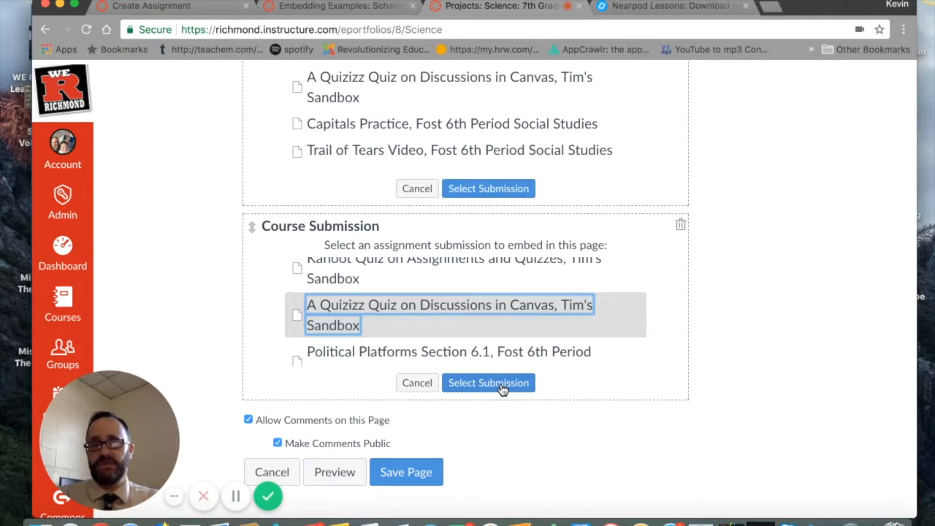
# Step: Switch to the Embedding Examples course page and start a new video response in the embedded Flipgrid topic
pyautogui.click(365, 9)
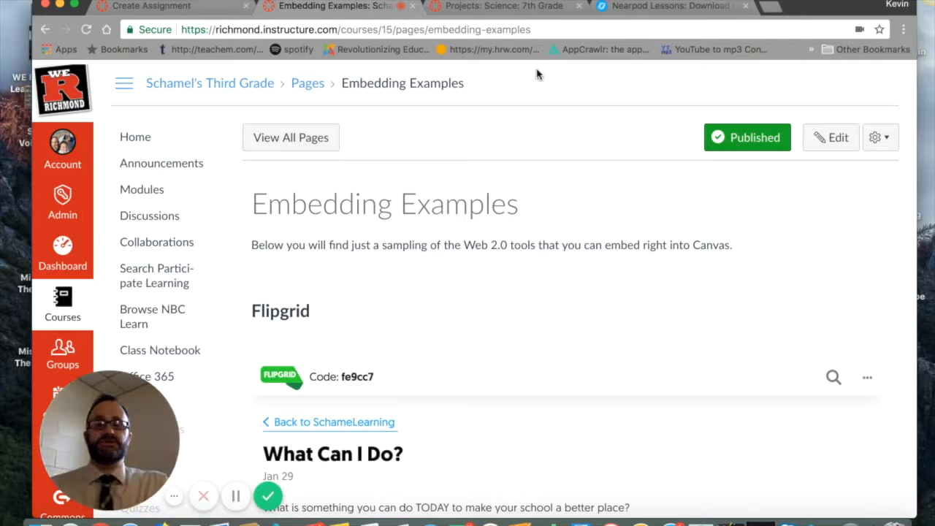
pyautogui.scroll(-3, 581, 234)
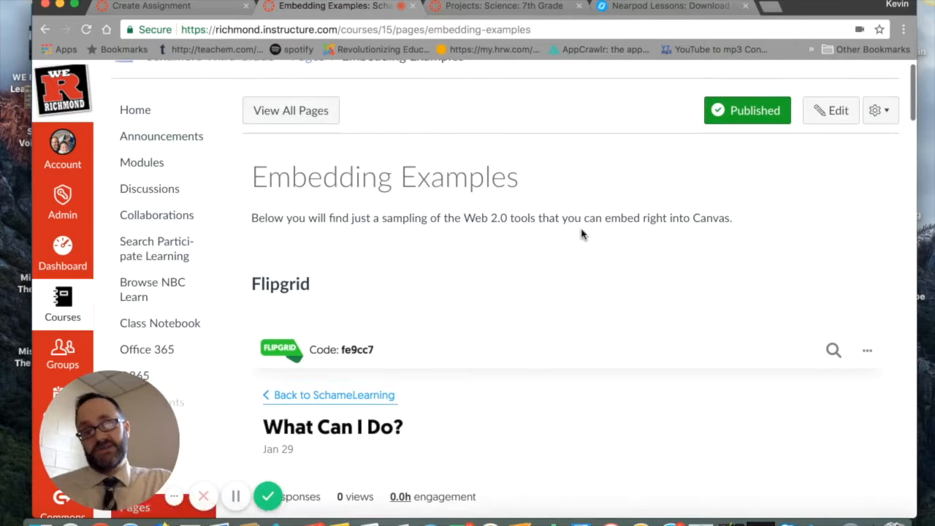
pyautogui.scroll(-7, 572, 223)
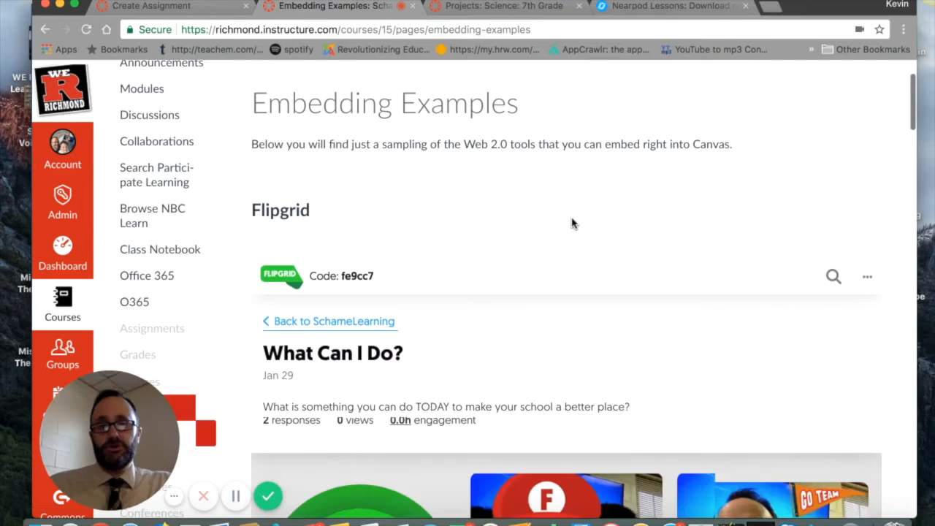
pyautogui.scroll(-3, 572, 223)
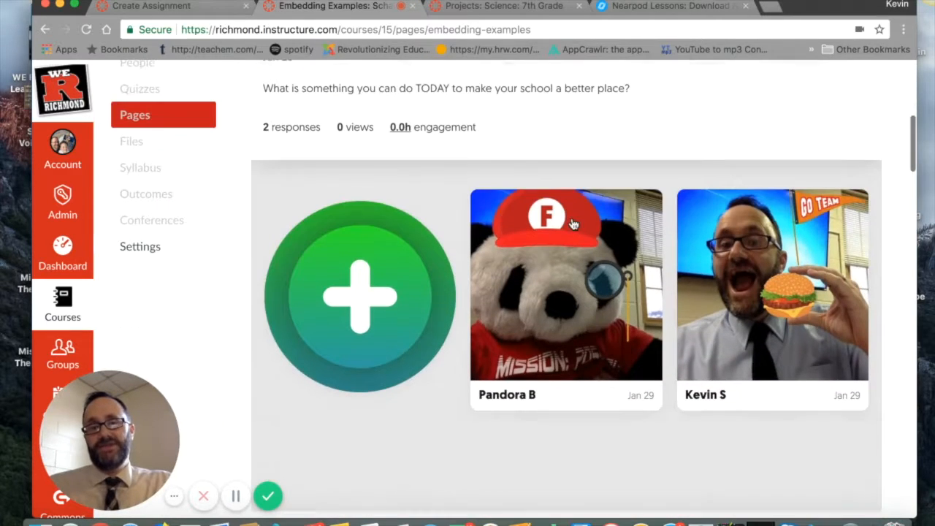
pyautogui.click(355, 289)
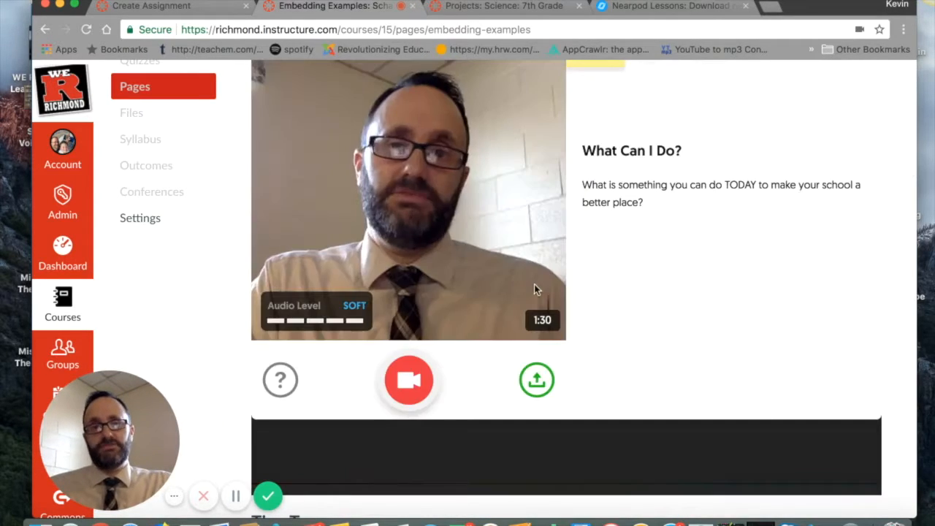
# Step: Look over the embedded Tiny Tap activity and the embedded Office 365 document on the Embedding Examples page
pyautogui.scroll(-8, 626, 342)
pyautogui.scroll(-2, 629, 345)
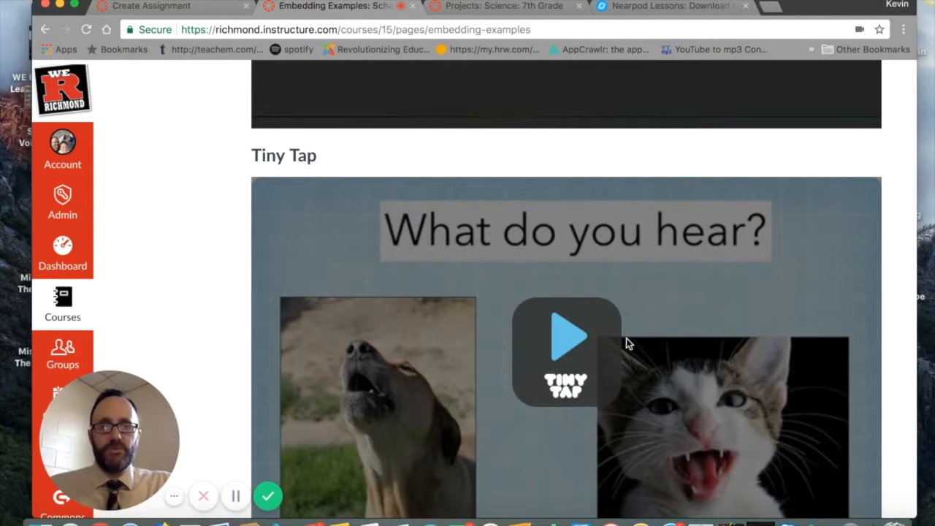
pyautogui.scroll(-2, 626, 342)
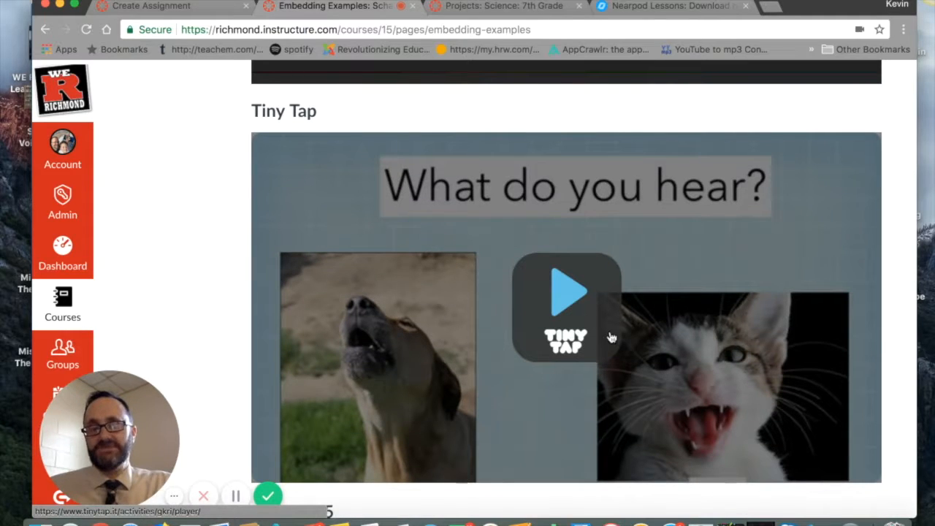
pyautogui.scroll(-7, 569, 351)
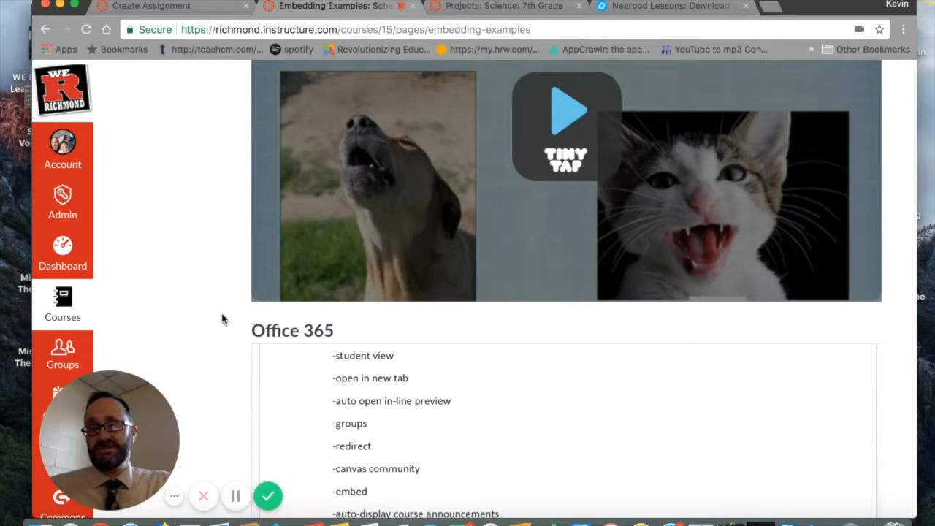
pyautogui.scroll(-5, 221, 317)
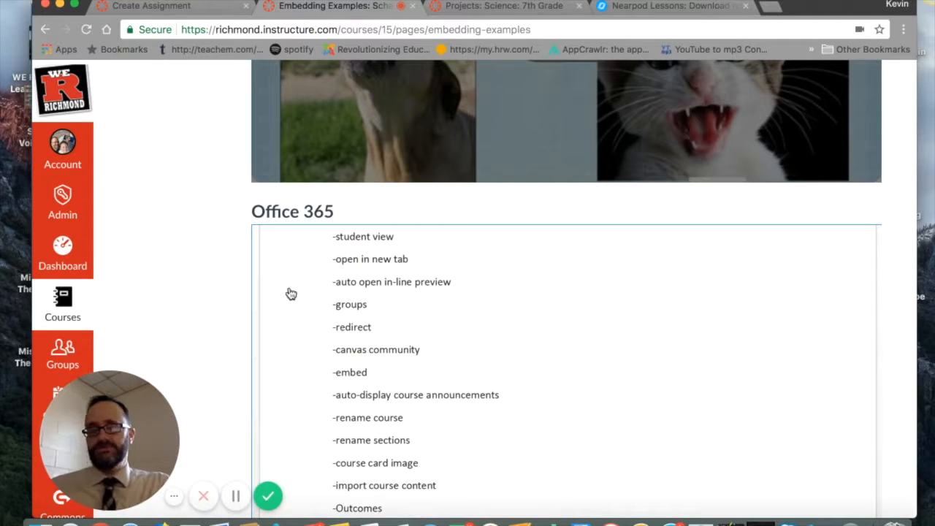
pyautogui.scroll(-3, 212, 264)
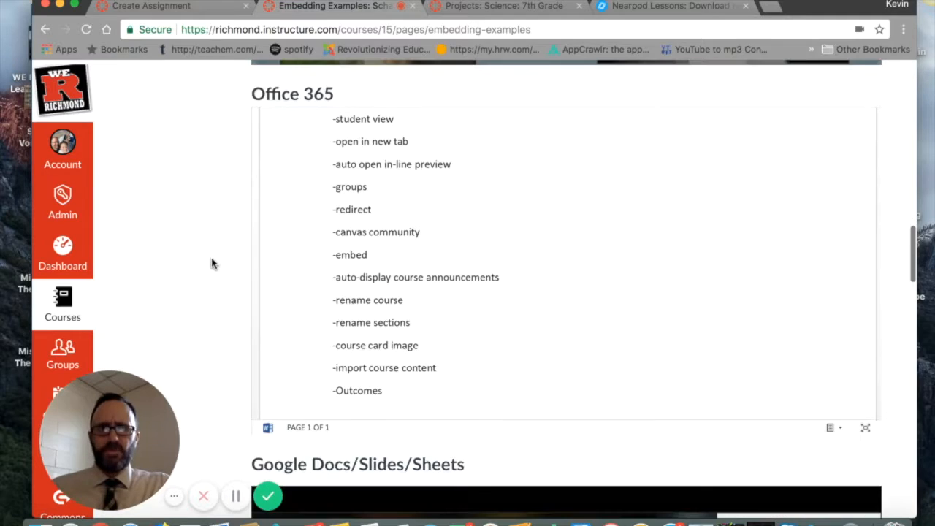
pyautogui.scroll(-1, 212, 264)
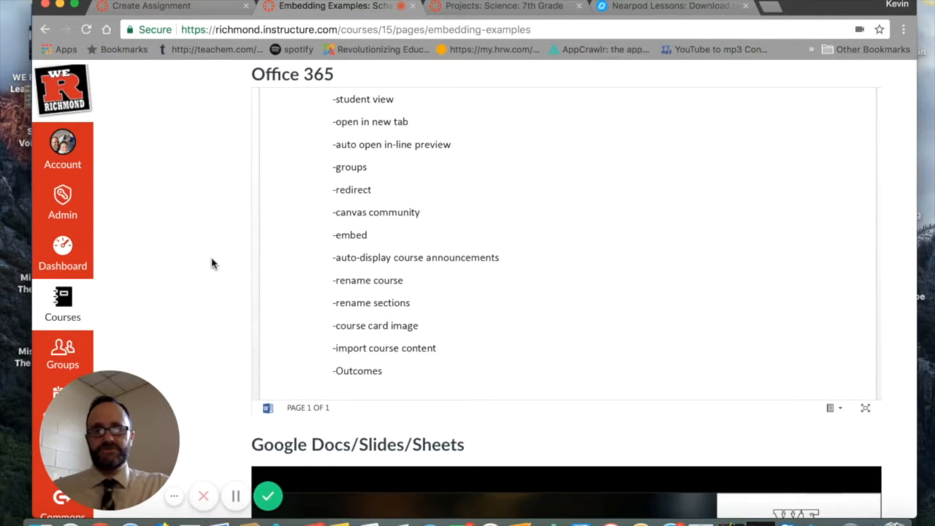
# Step: Advance the embedded Google Slides presentation "Canvas: A to Z" to slide 3
pyautogui.scroll(-5, 212, 263)
pyautogui.scroll(-3, 359, 321)
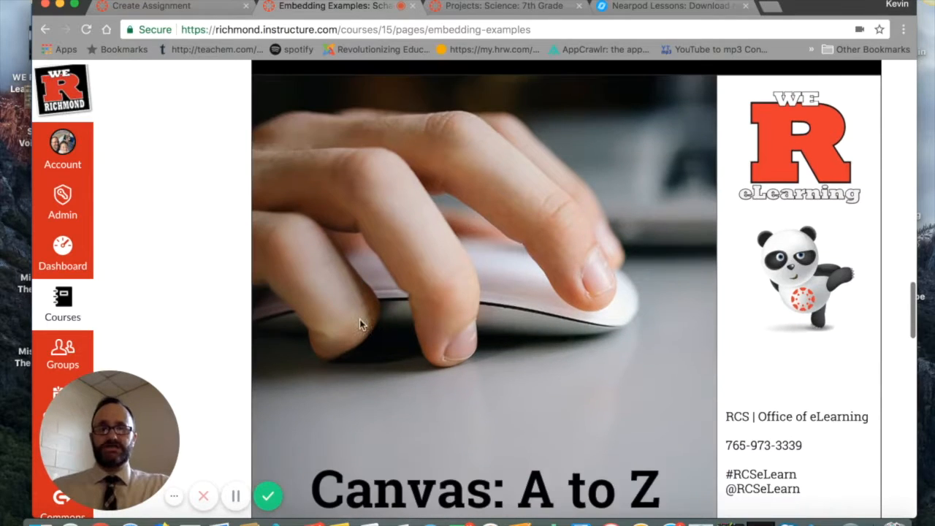
pyautogui.scroll(-2, 494, 340)
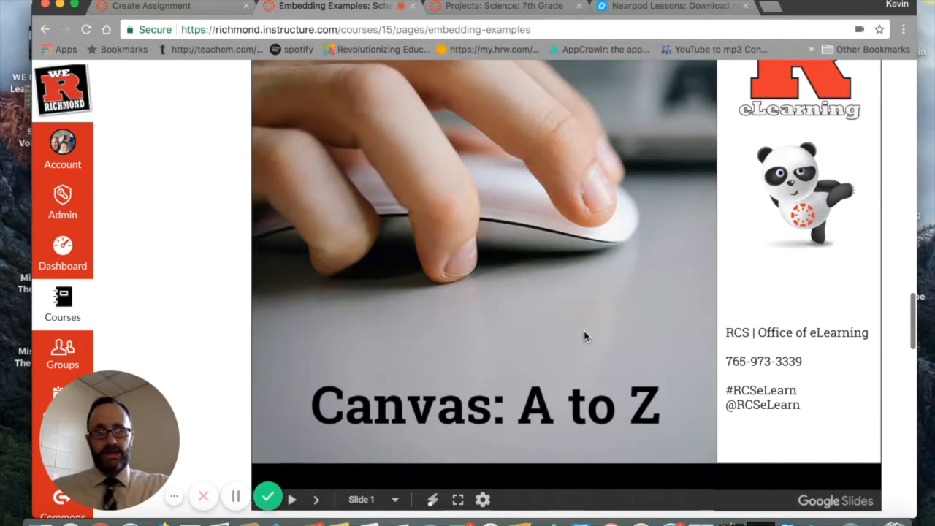
pyautogui.scroll(-2, 584, 331)
pyautogui.click(316, 436)
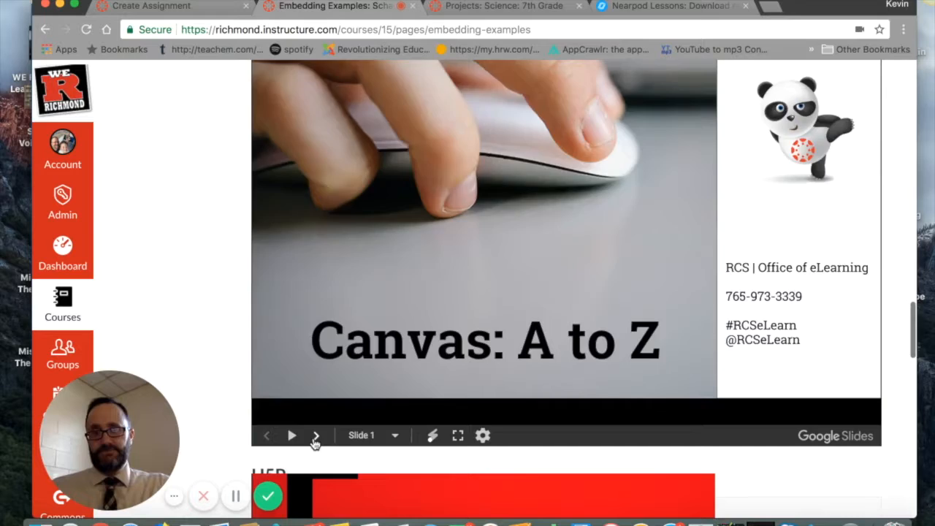
pyautogui.scroll(4, 312, 438)
pyautogui.scroll(-8, 428, 351)
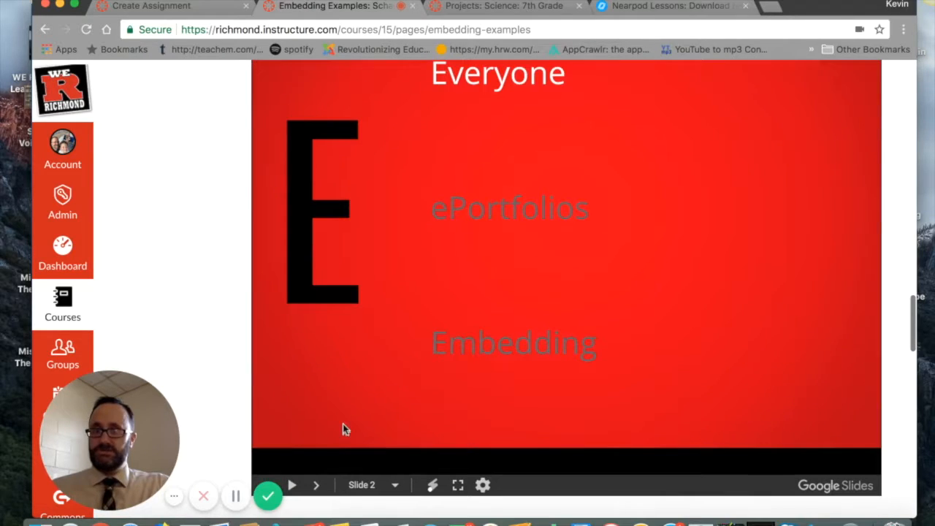
pyautogui.click(319, 485)
pyautogui.scroll(-12, 357, 409)
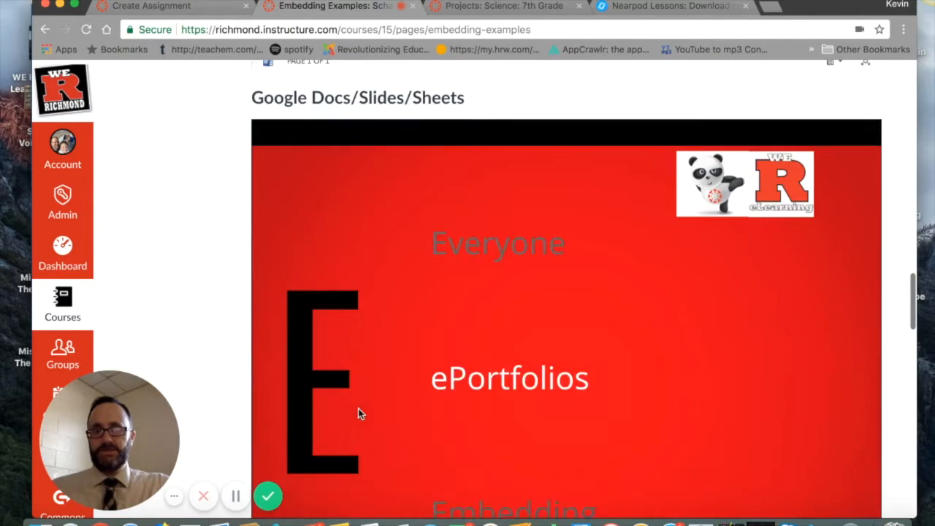
# Step: Expand the rework, fair use and public domain entries one after another in the embedded H5P accordion
pyautogui.scroll(-7, 358, 414)
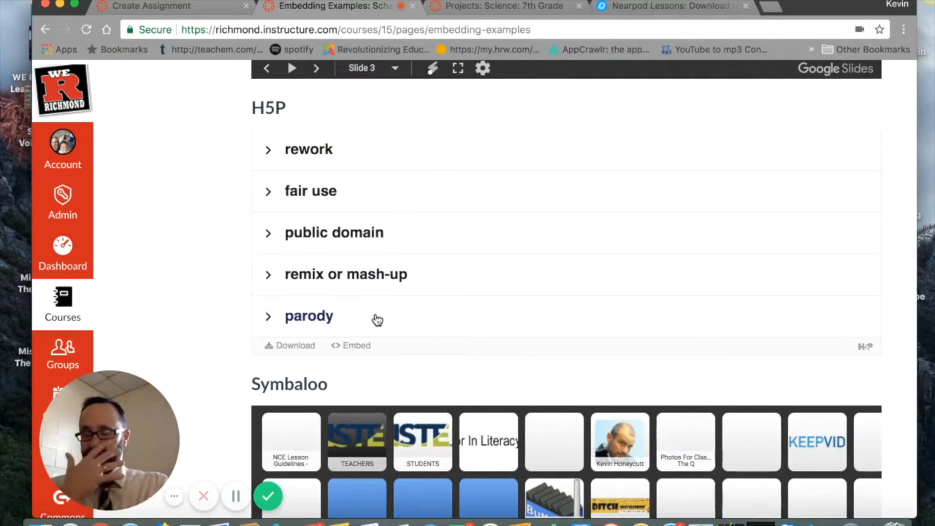
pyautogui.click(322, 150)
pyautogui.click(314, 230)
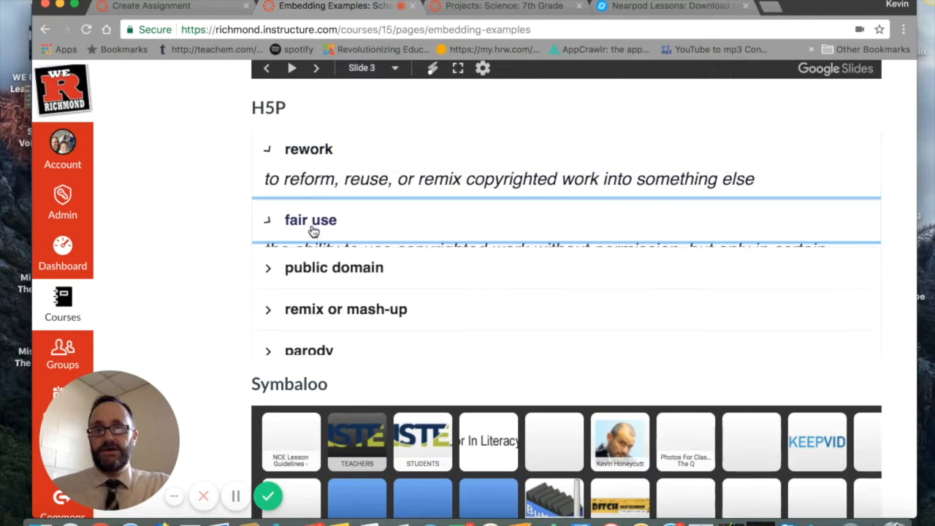
pyautogui.click(317, 304)
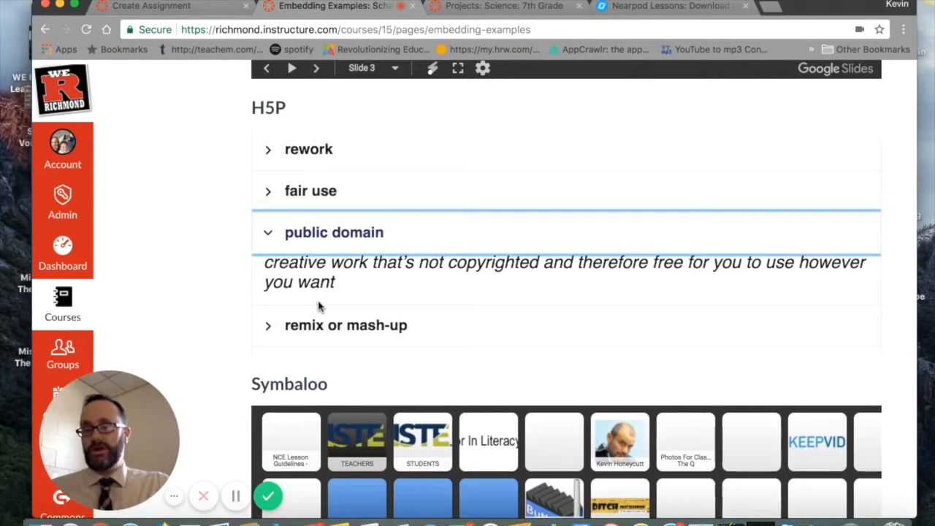
# Step: Look over the embedded Symbaloo webmix and the embedded Padlet board on the Embedding Examples page
pyautogui.scroll(-10, 358, 285)
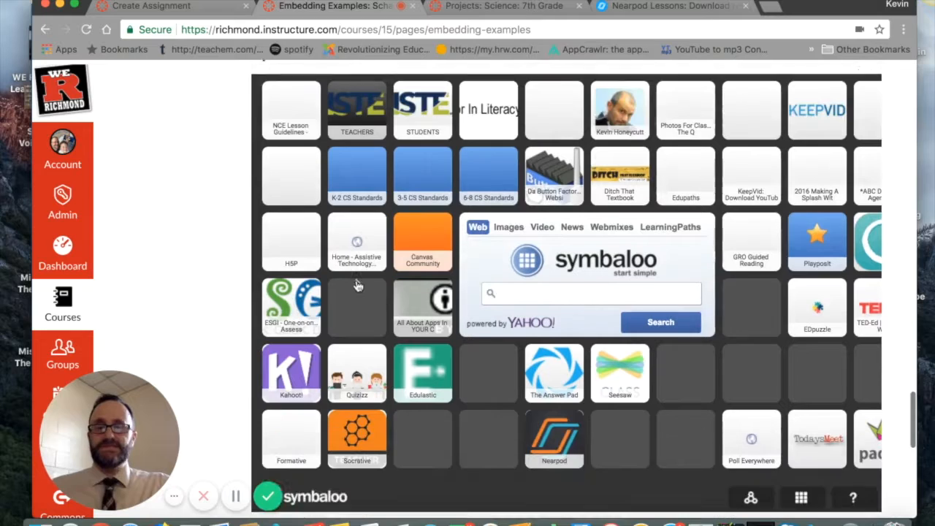
pyautogui.scroll(-5, 358, 285)
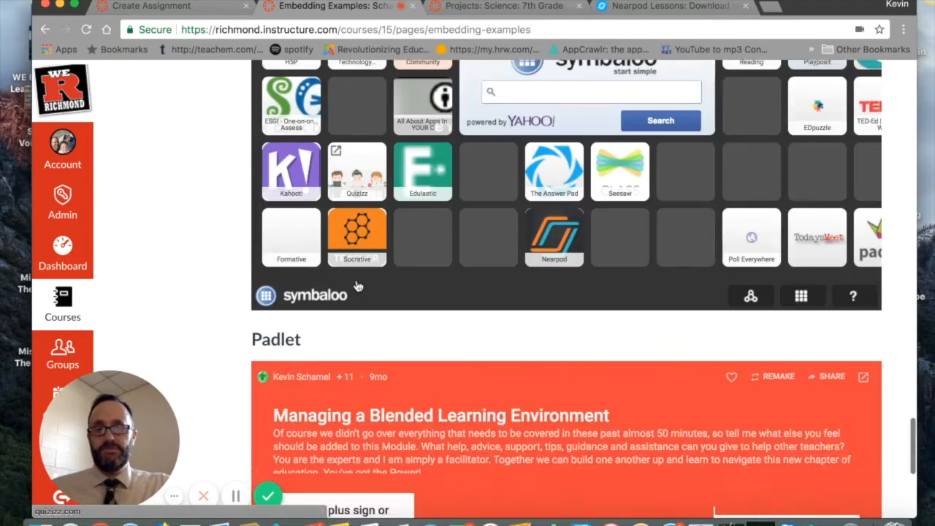
pyautogui.scroll(-2, 358, 285)
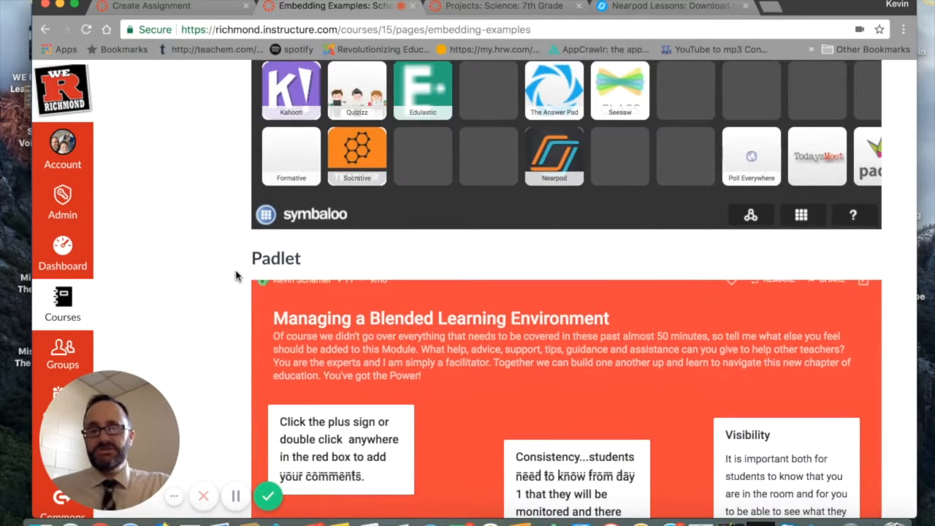
# Step: Open the Embedding Examples page for editing
pyautogui.scroll(20, 236, 276)
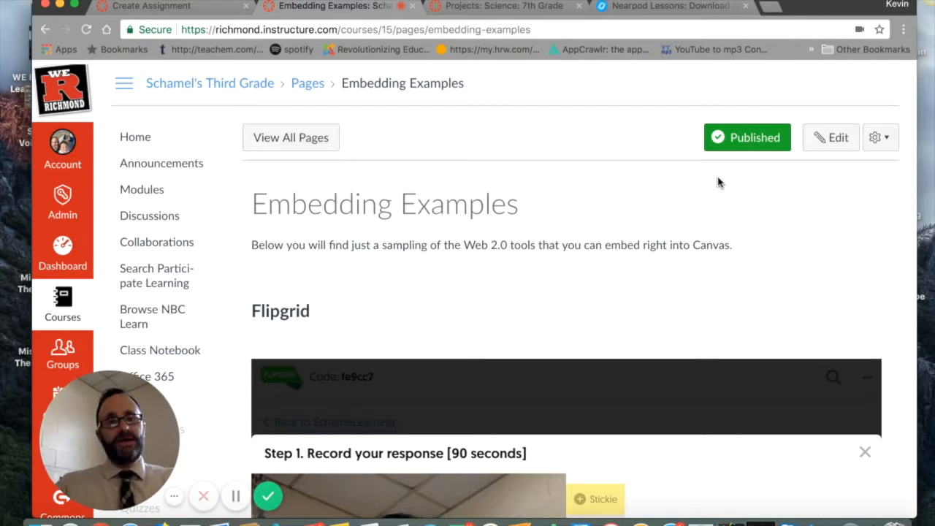
pyautogui.click(840, 144)
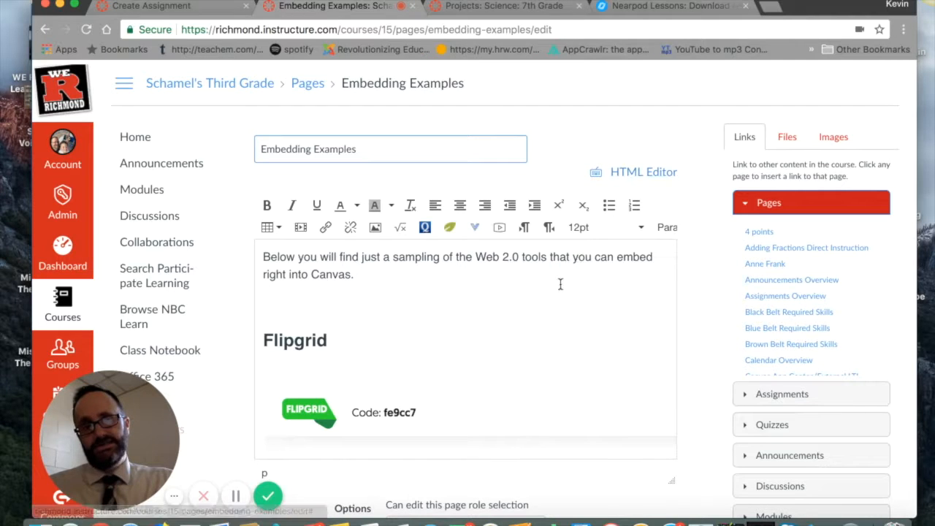
pyautogui.scroll(-2, 560, 282)
pyautogui.scroll(2, 560, 282)
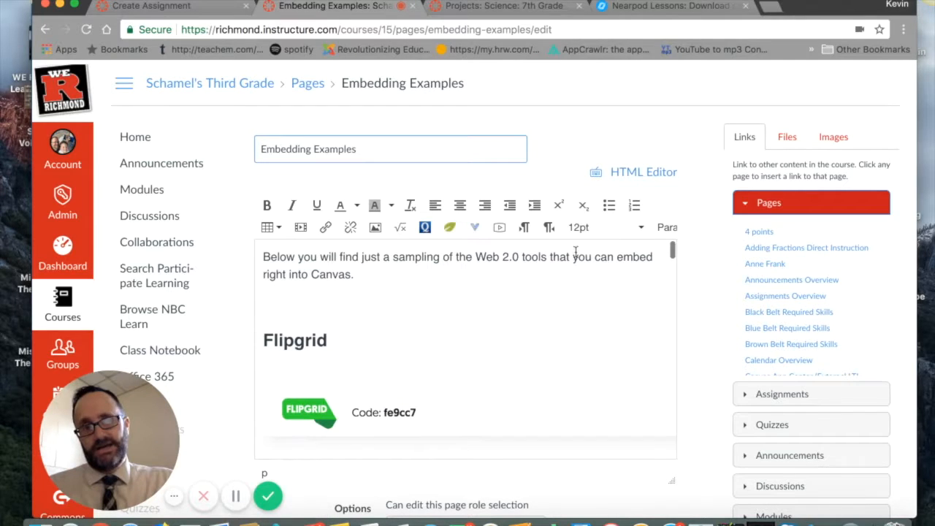
# Step: Examine the page's HTML source from the Padlet code up to the Flipgrid code, and return to the rich content view
pyautogui.click(643, 174)
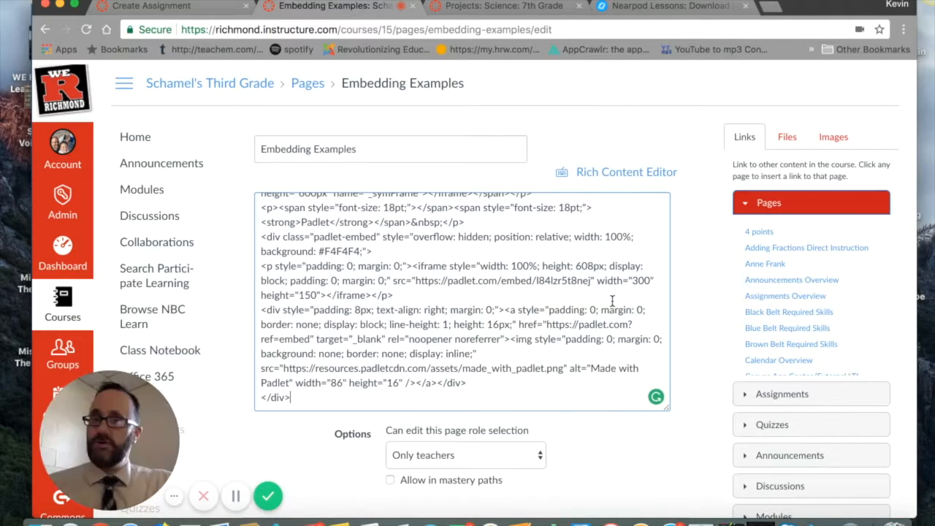
pyautogui.scroll(15, 612, 300)
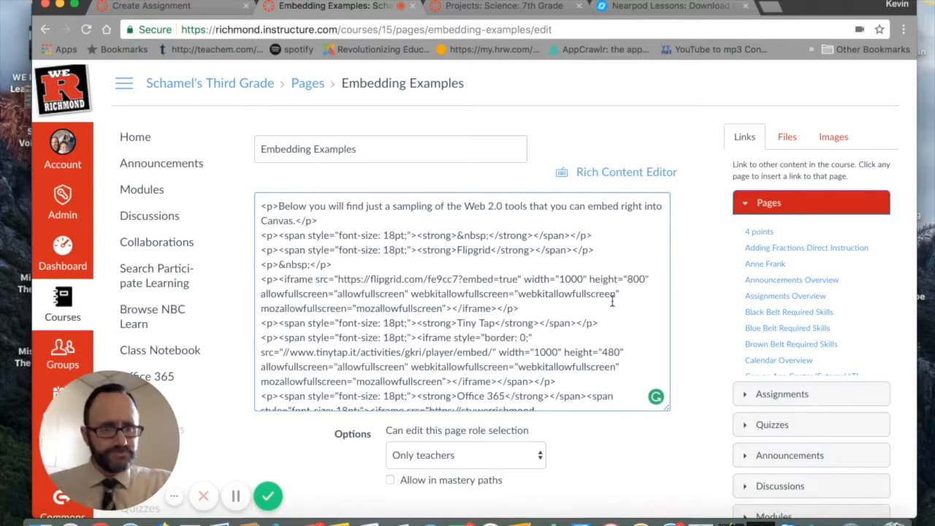
pyautogui.click(620, 172)
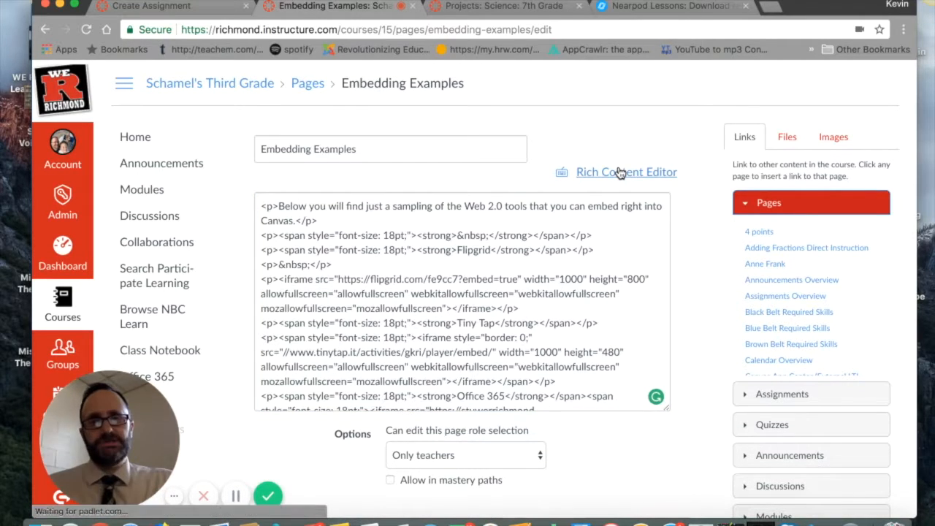
# Step: Switch to the Nearpod library and copy the small embed code from the Social Media Responsibility lesson's sharing options
pyautogui.click(652, 12)
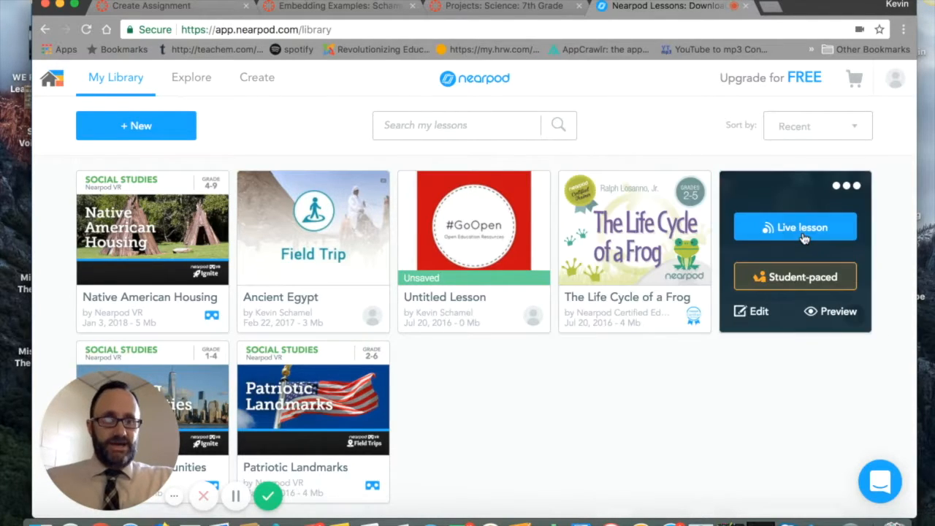
pyautogui.click(855, 189)
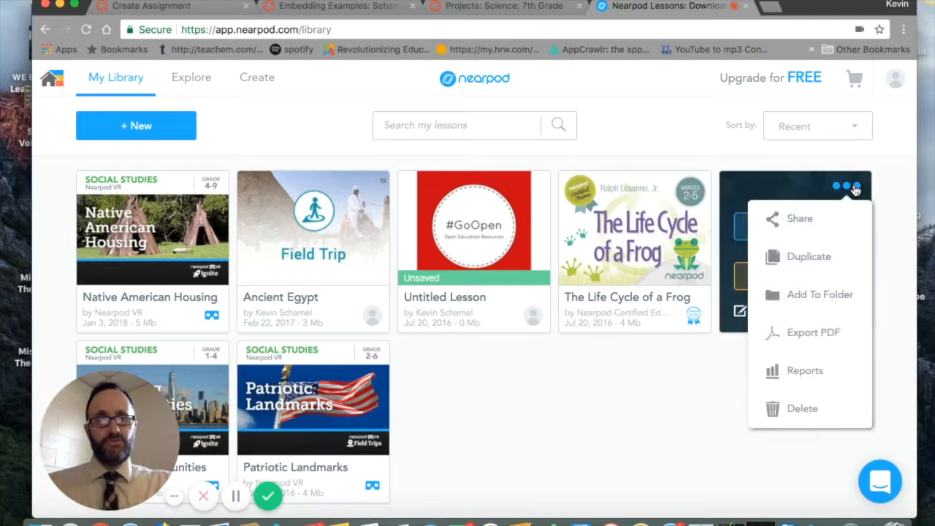
pyautogui.click(800, 221)
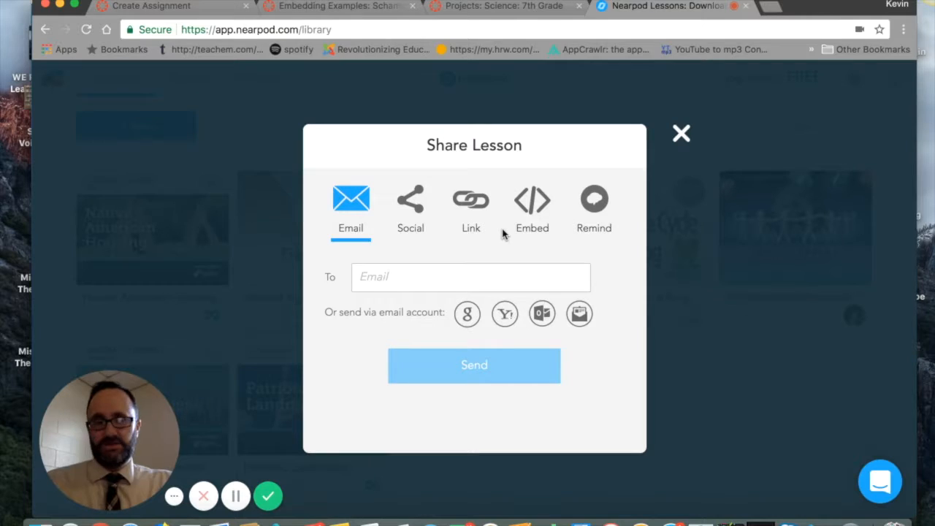
pyautogui.click(535, 209)
pyautogui.press('super+c')
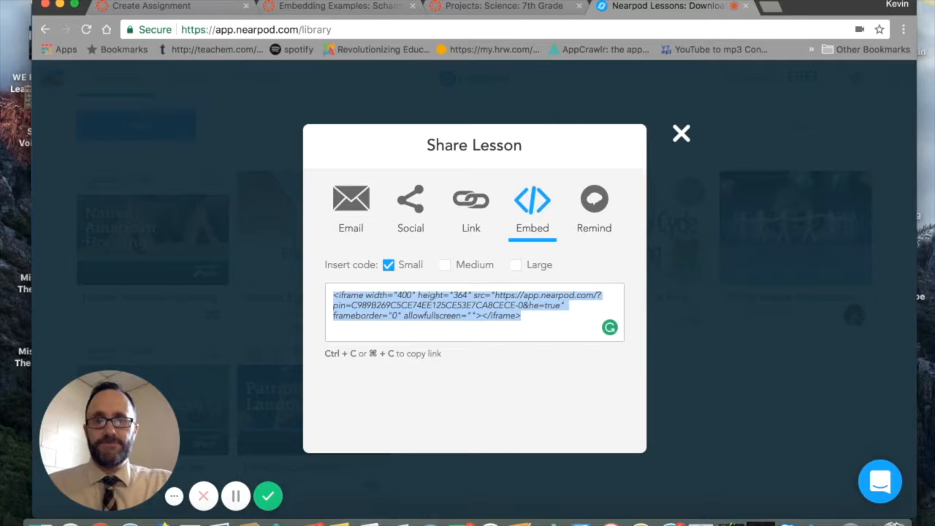
# Step: Return to the Embedding Examples page in Canvas and enter the placeholder text INSERT HERE on the empty line above the Flipgrid heading
pyautogui.click(360, 9)
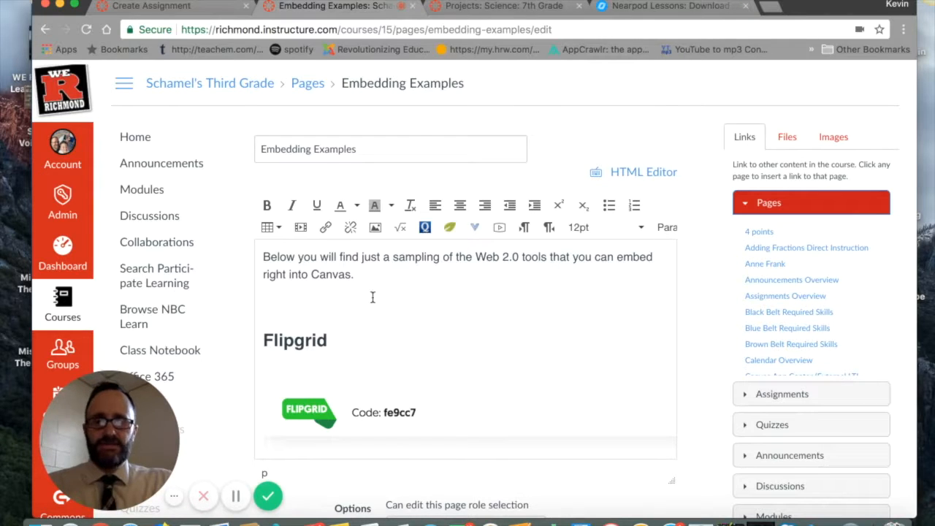
pyautogui.click(275, 301)
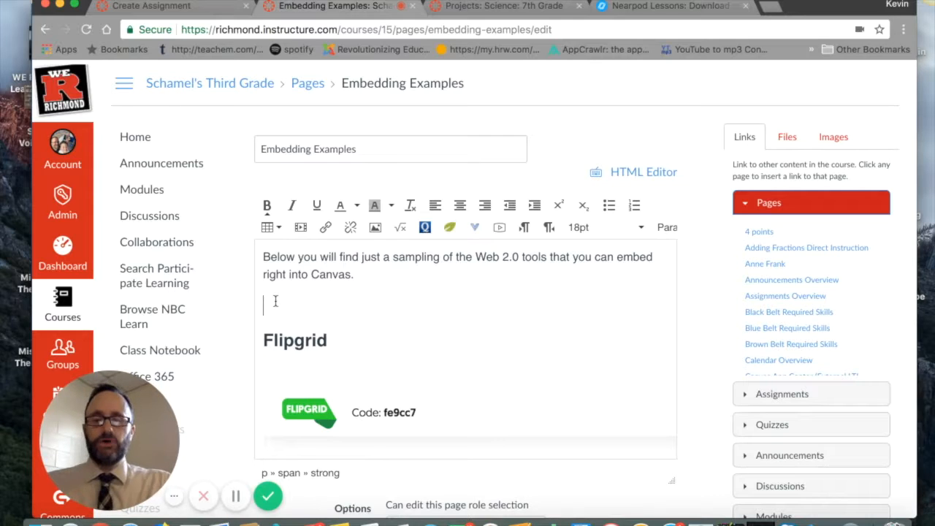
pyautogui.write('I')
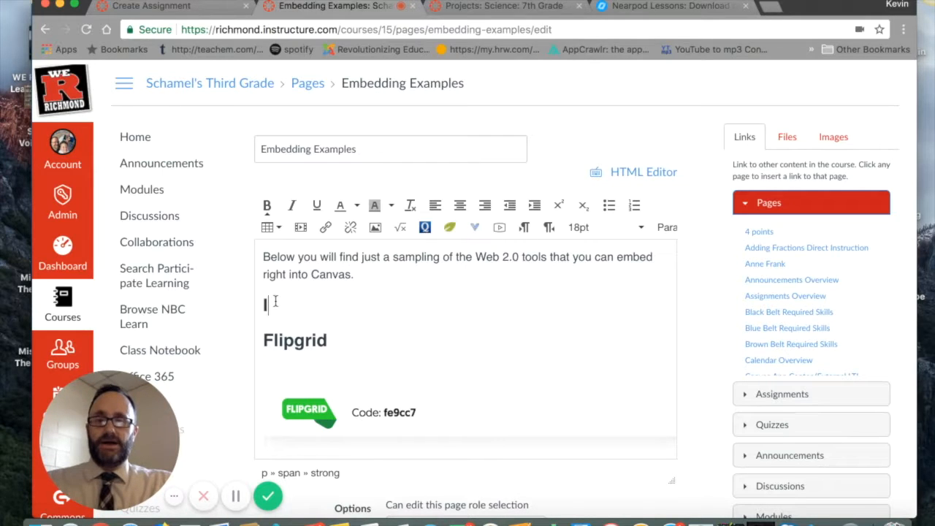
pyautogui.write('NSERT')
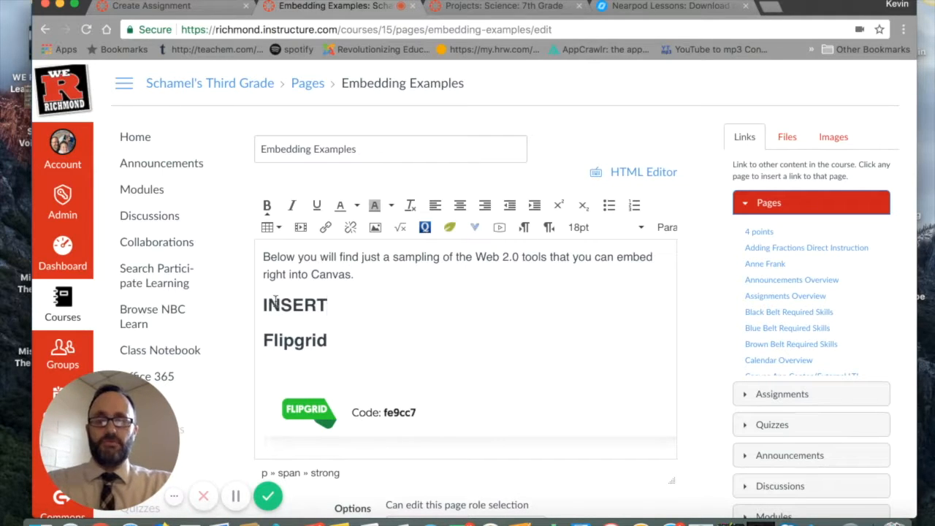
pyautogui.write(' HERE')
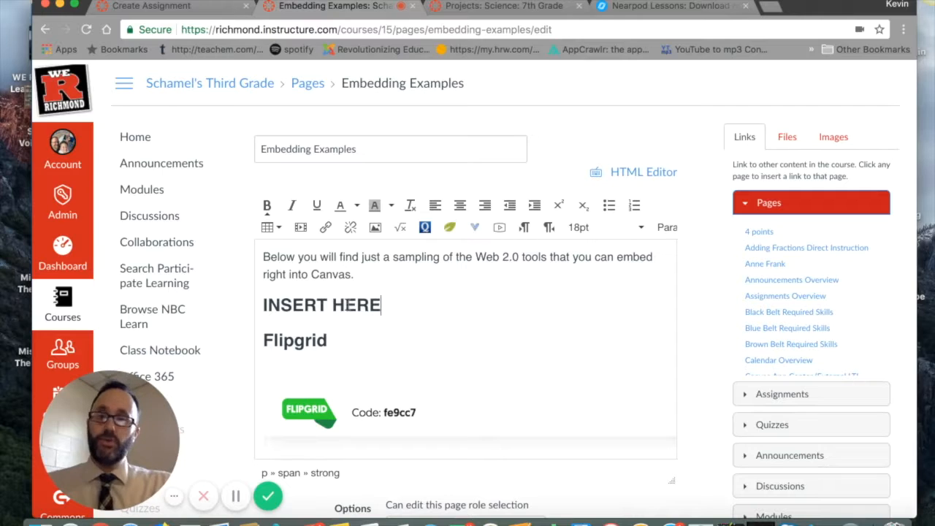
# Step: Try to paste the Nearpod embed code over the INSERT HERE placeholder in the rich content view, and undo the paste
pyautogui.moveTo(384, 305); pyautogui.dragTo(245, 316)
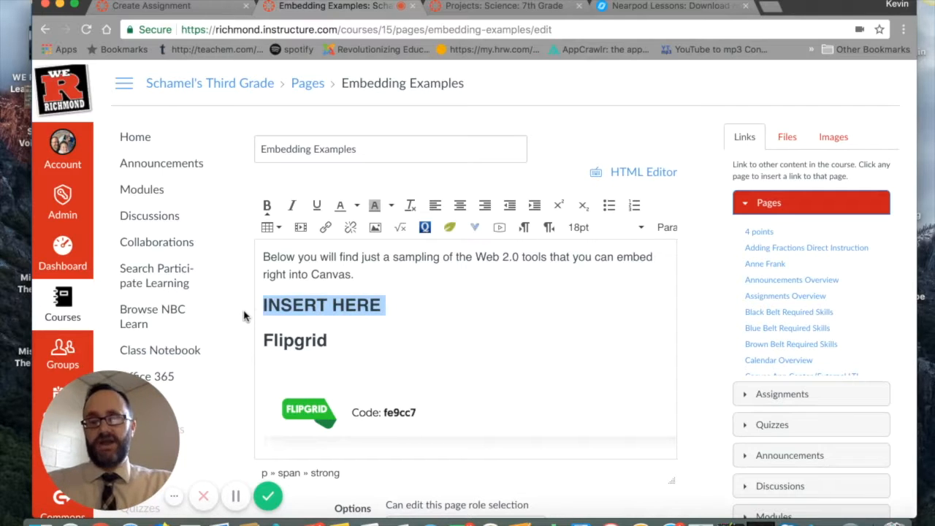
pyautogui.press('super+v')
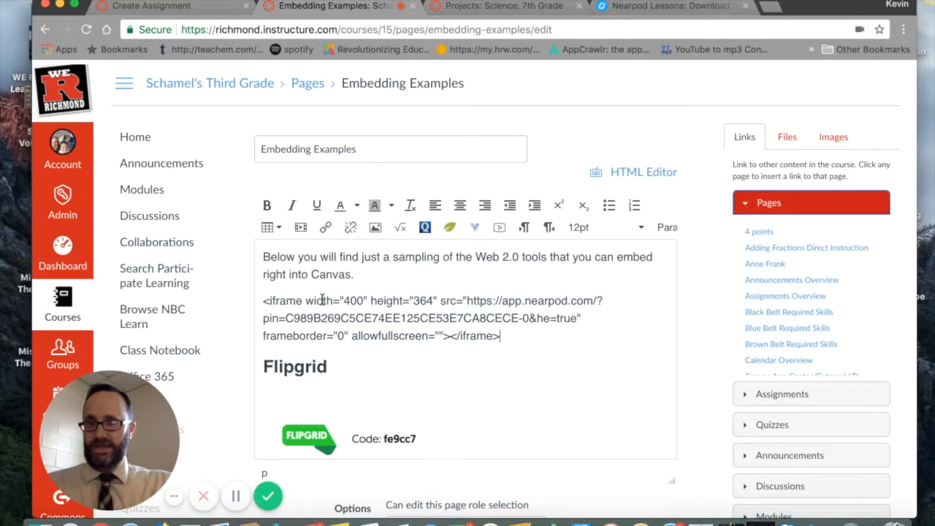
pyautogui.press('super+z')
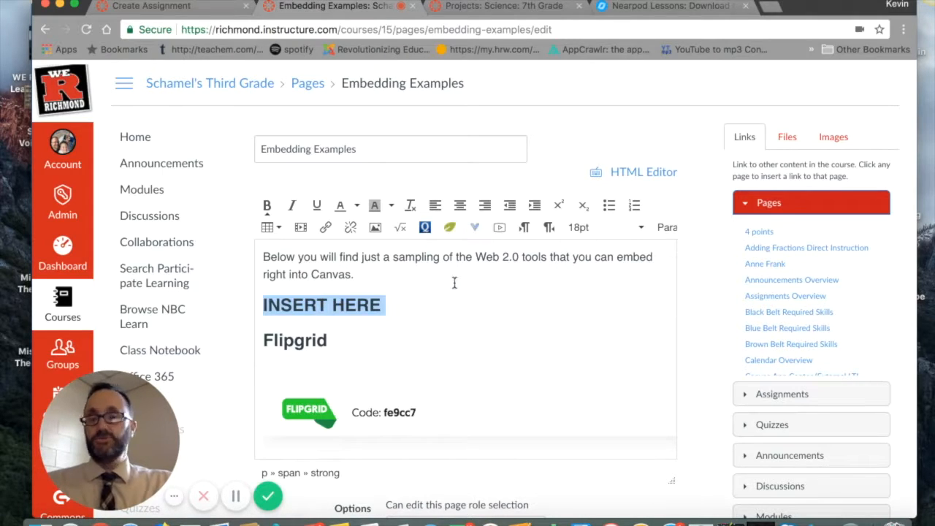
# Step: Replace the INSERT HERE placeholder in the page's HTML source with the copied Nearpod embed code
pyautogui.click(644, 172)
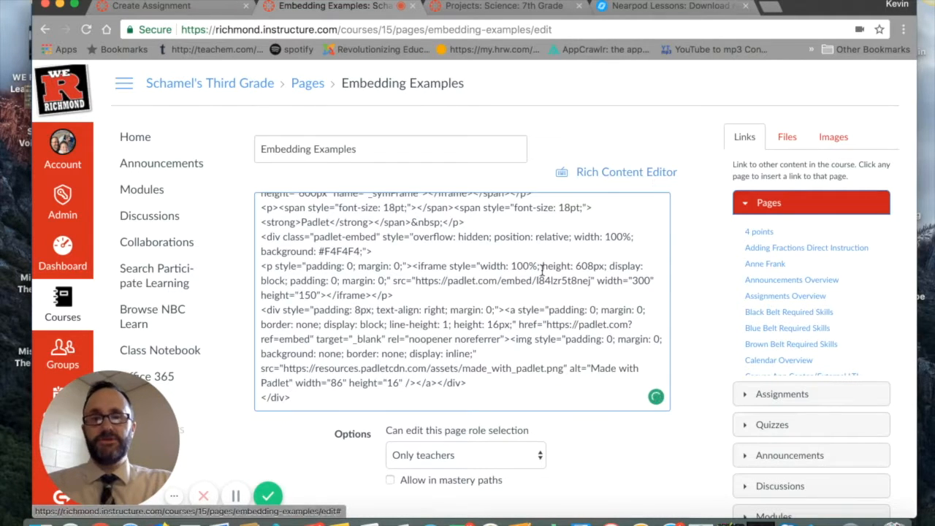
pyautogui.scroll(5, 541, 271)
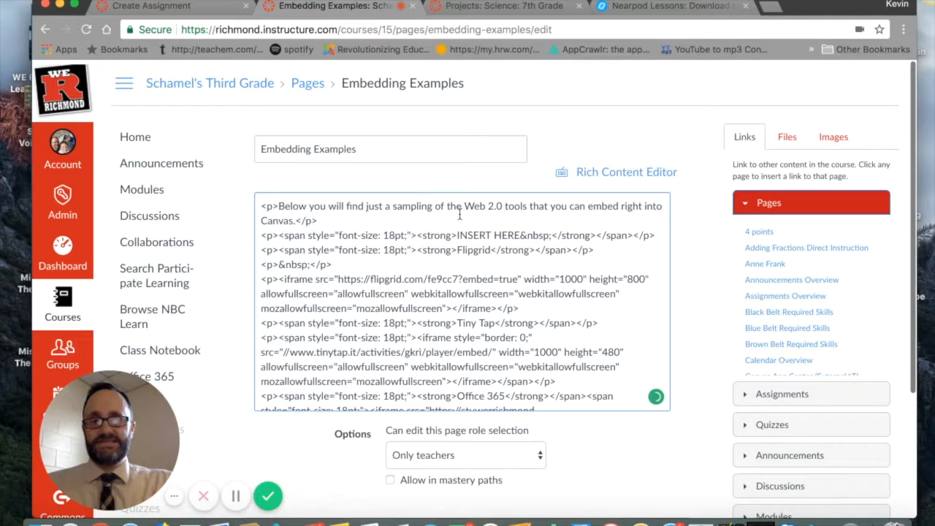
pyautogui.click(458, 235)
pyautogui.moveTo(458, 235); pyautogui.dragTo(521, 234)
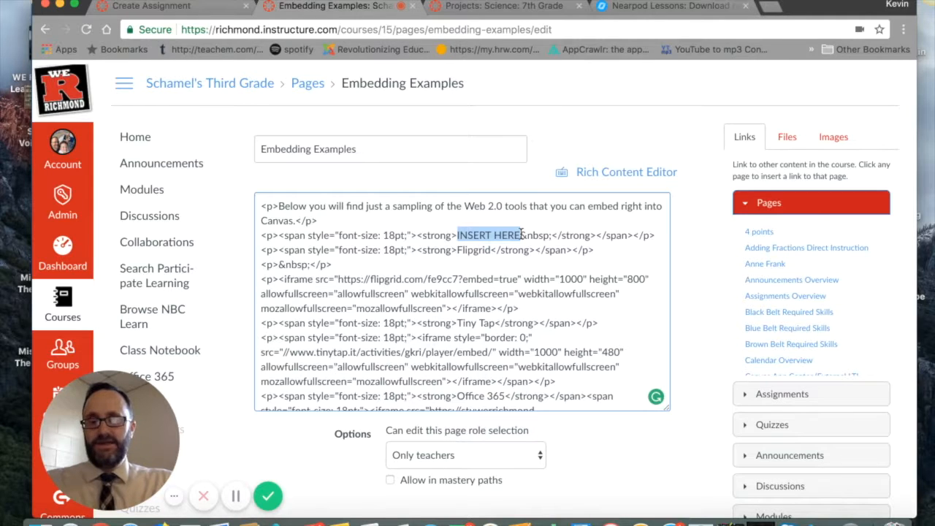
pyautogui.press('super+v')
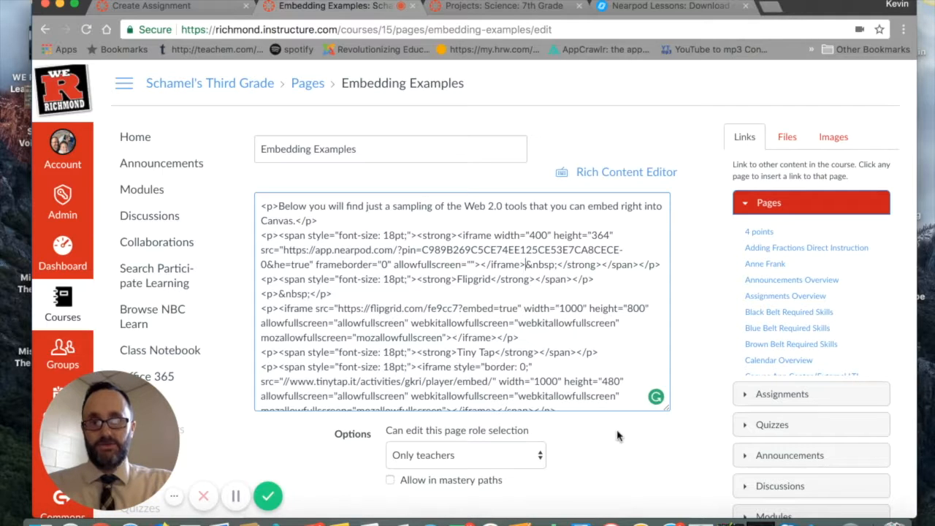
# Step: Save the Embedding Examples page and view the embedded Nearpod lesson above the Flipgrid section
pyautogui.scroll(-3, 688, 431)
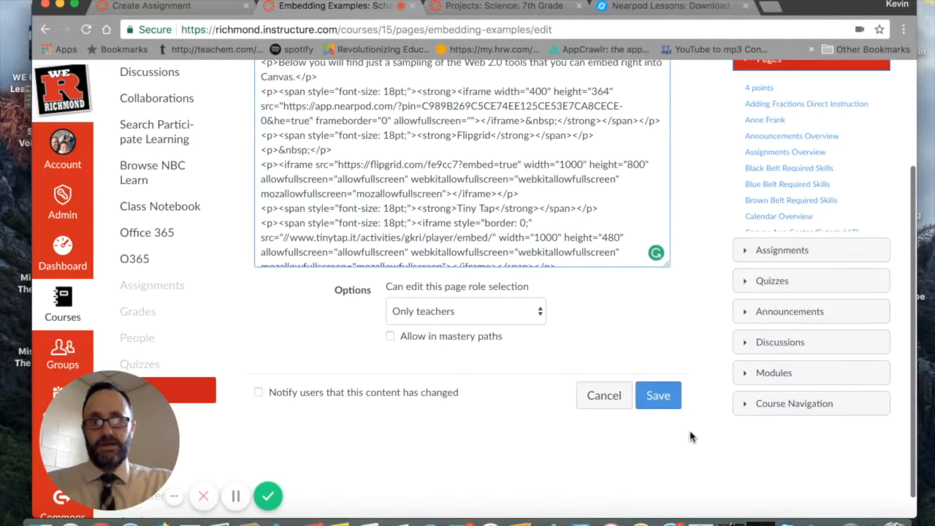
pyautogui.click(656, 400)
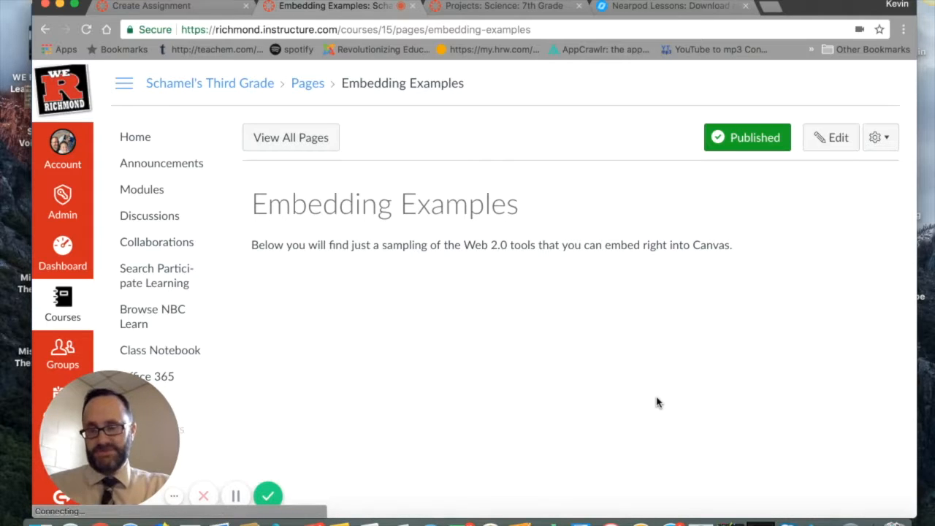
pyautogui.scroll(-2, 632, 337)
pyautogui.scroll(-1, 631, 337)
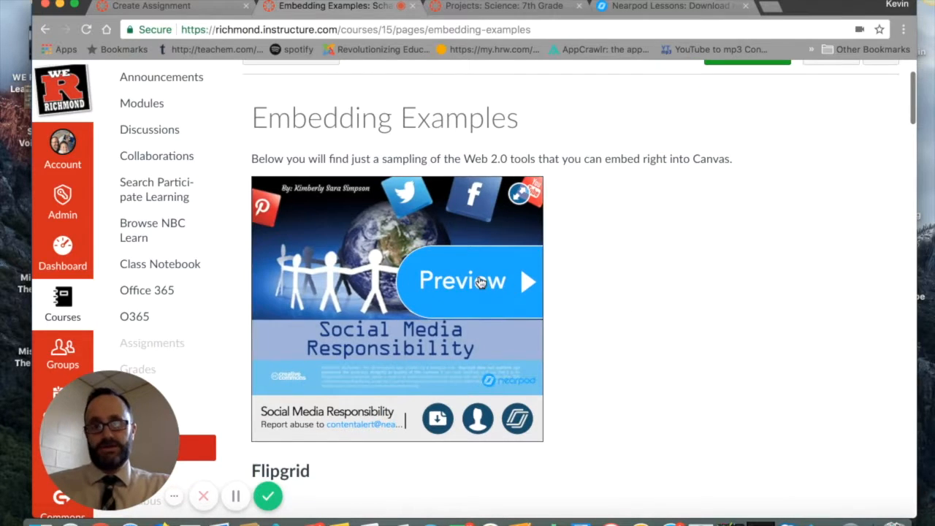